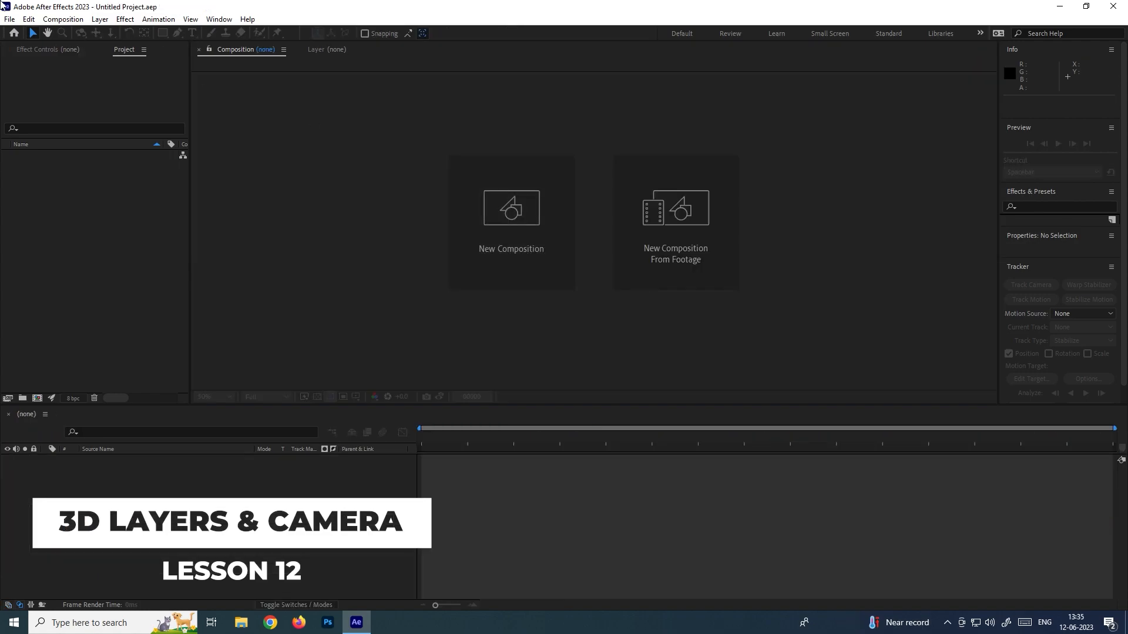
Step: Create a new composition and add the text "3d layer", placed near the centre at about 416, 572
click(63, 19)
click(76, 29)
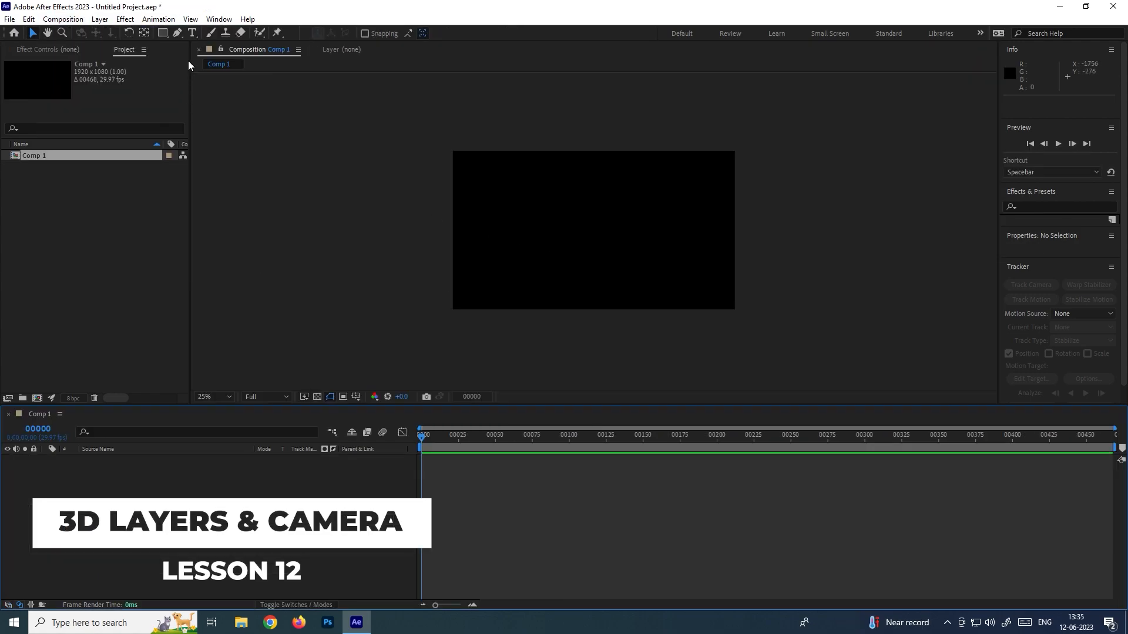
key(ctrl+t)
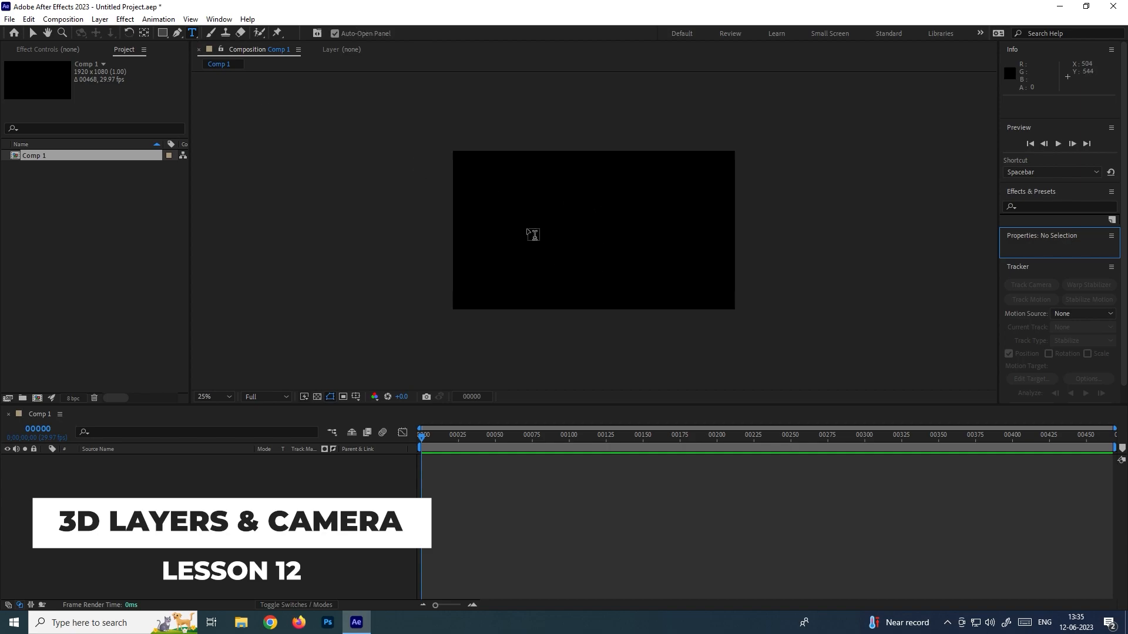
click(527, 228)
text(3d layer)
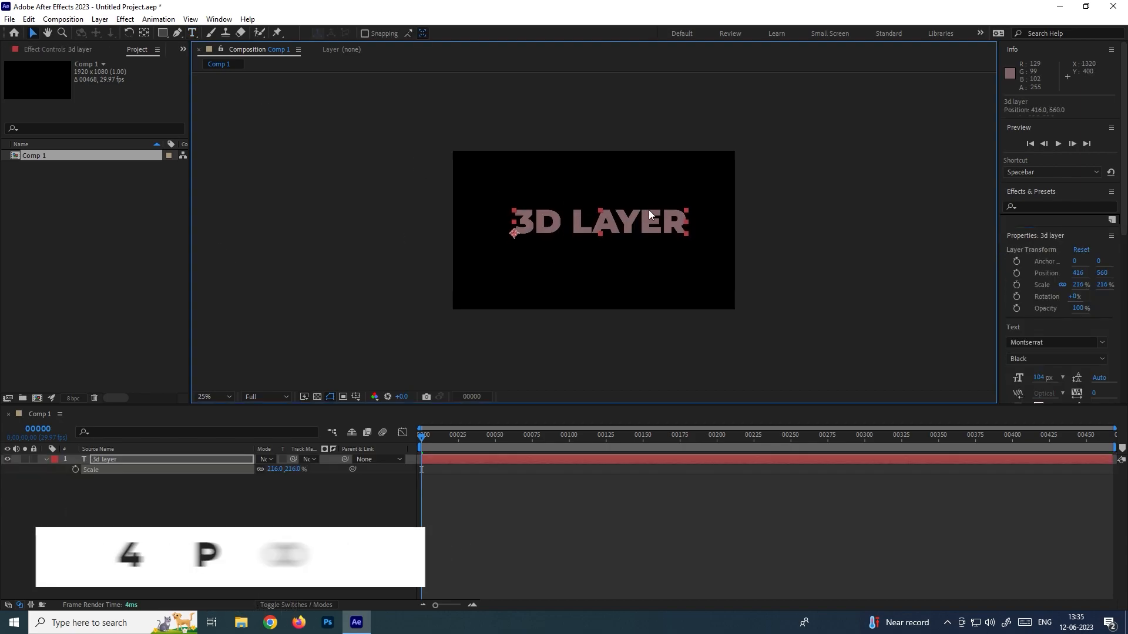
drag(649, 210, 648, 211)
scroll(717, 227, up, 2)
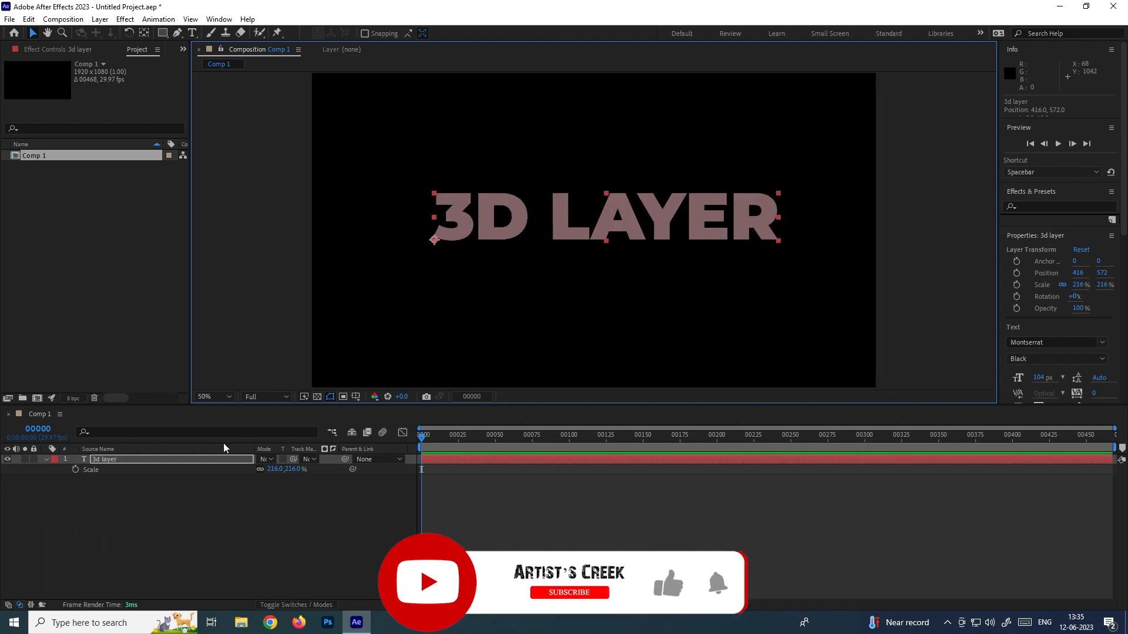
Step: Try rotating the text layer to about -11° in 2D and undo the rotation
click(118, 460)
key(r)
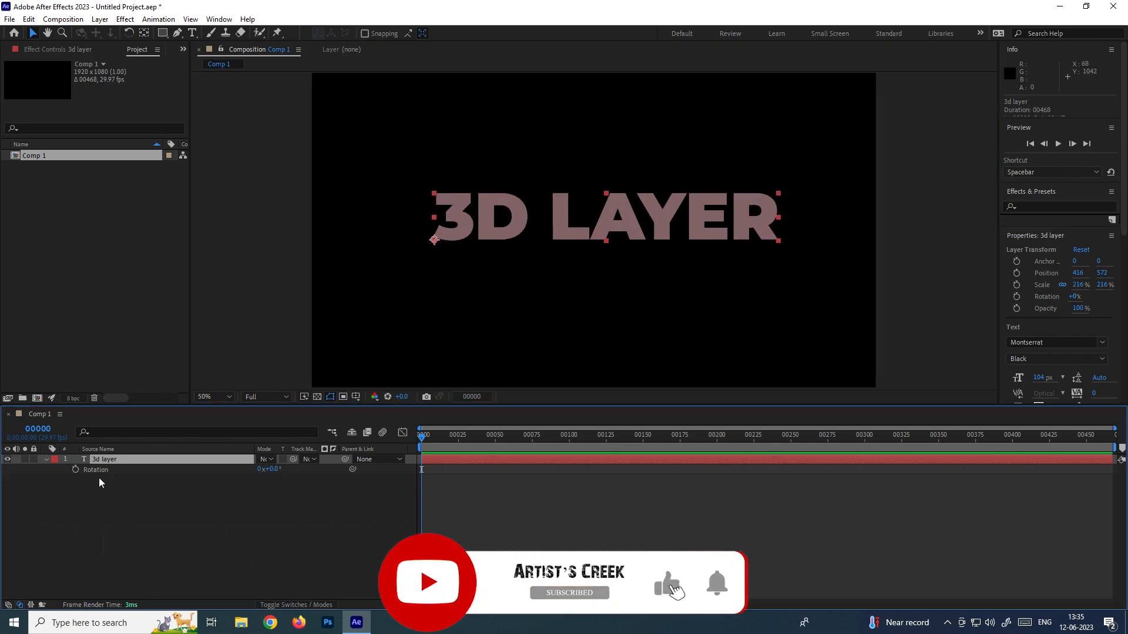
mouse_move(271, 470)
mouse_down()
mouse_move(262, 469)
mouse_move(305, 469)
mouse_move(257, 460)
mouse_up()
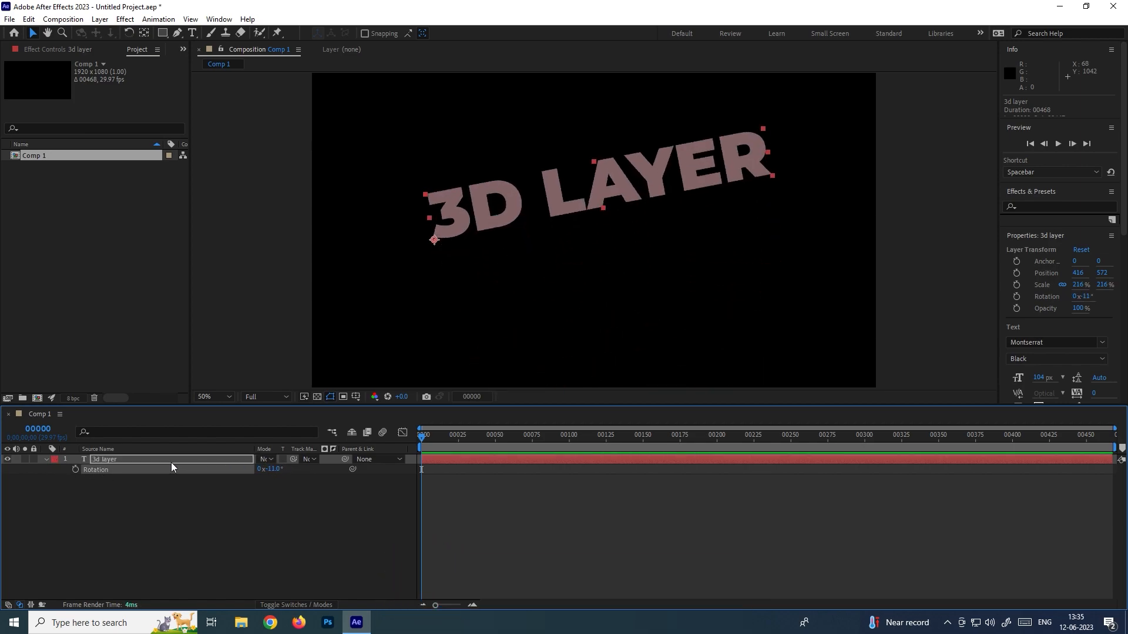
key(ctrl+z)
Step: Reveal the text layer's position and move the text slightly to about 408, 592
key(p)
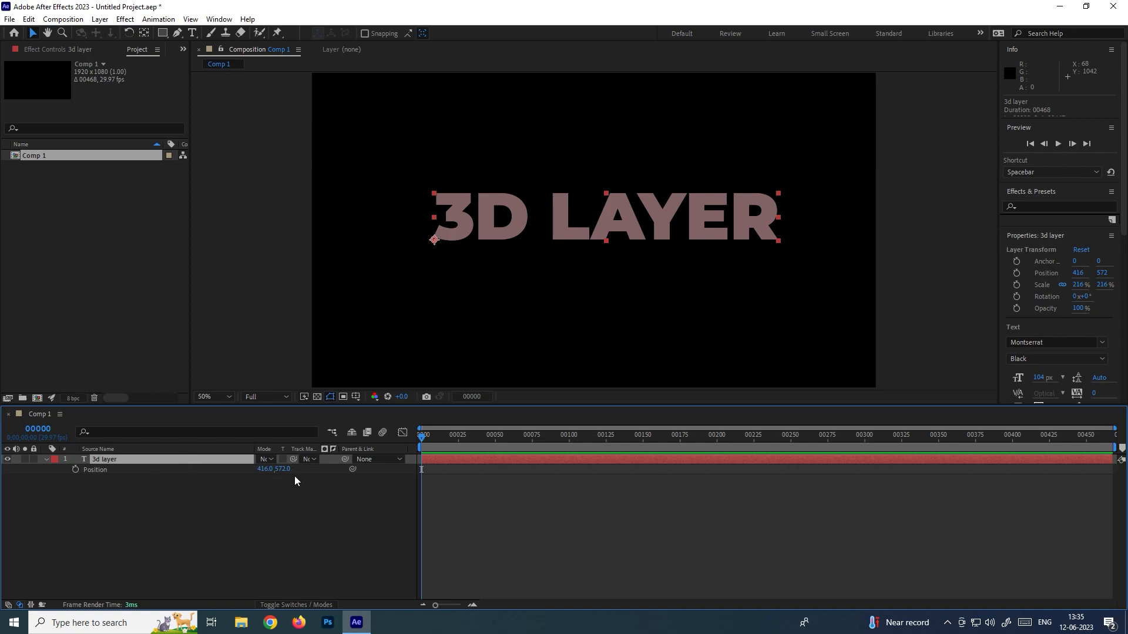
scroll(644, 260, down, 2)
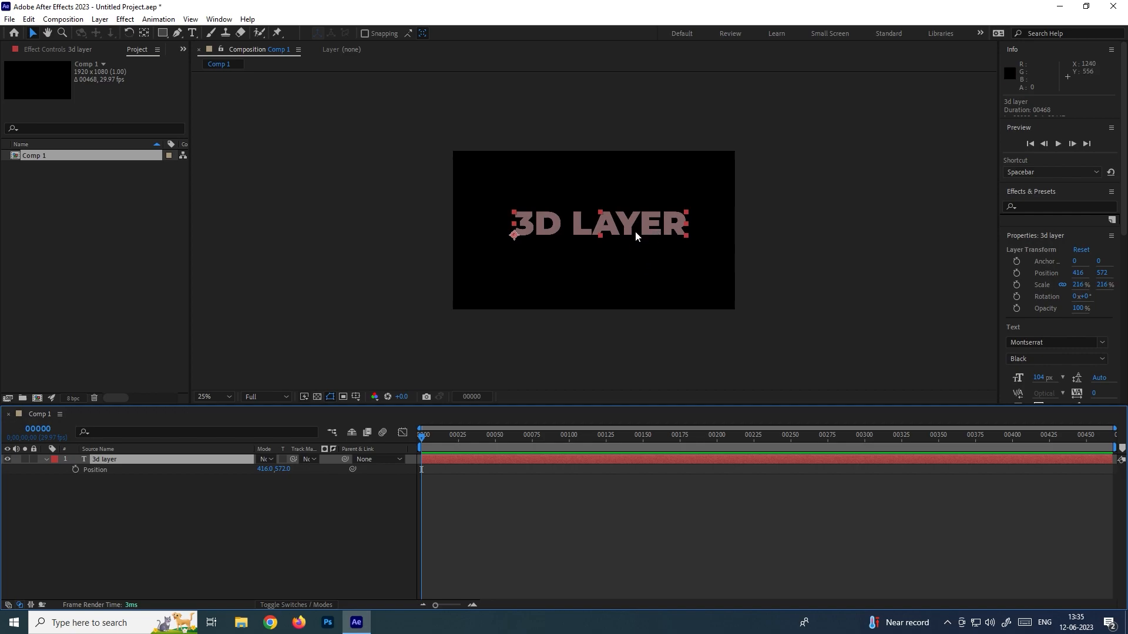
drag(636, 231, 634, 234)
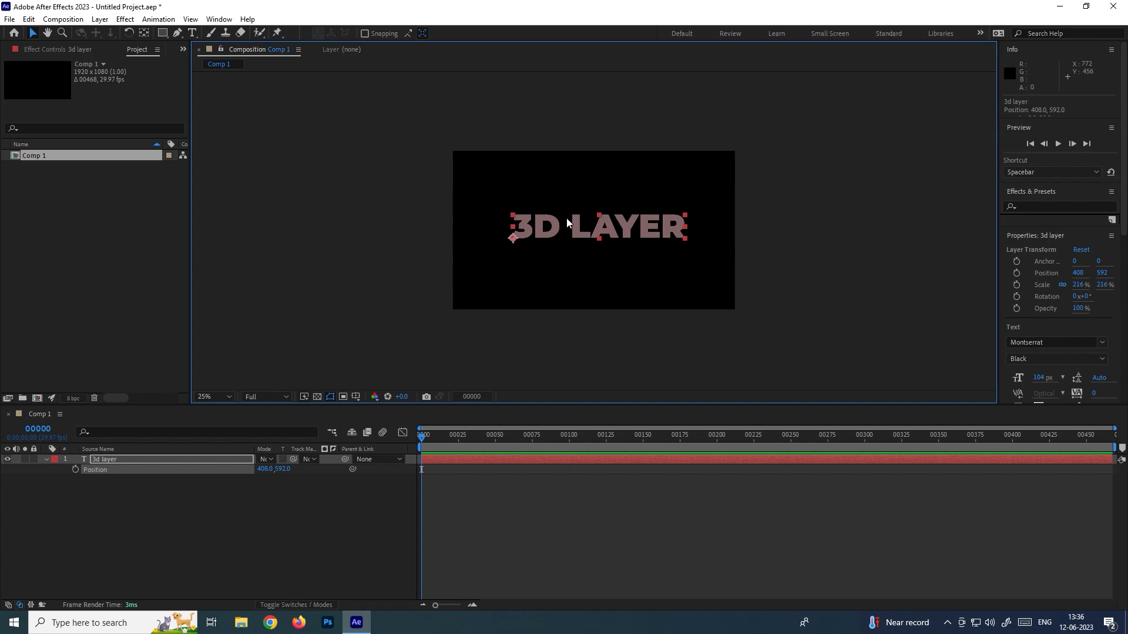
Step: Display the layer switches and make the text layer a 3D layer with its rotation properties revealed
click(9, 605)
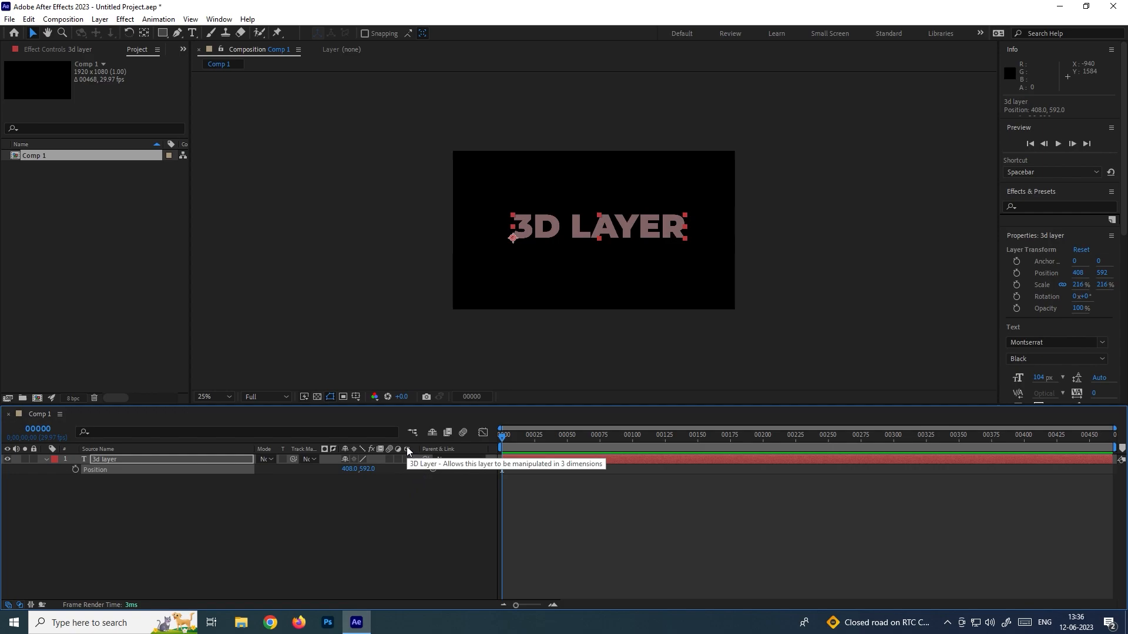
click(160, 460)
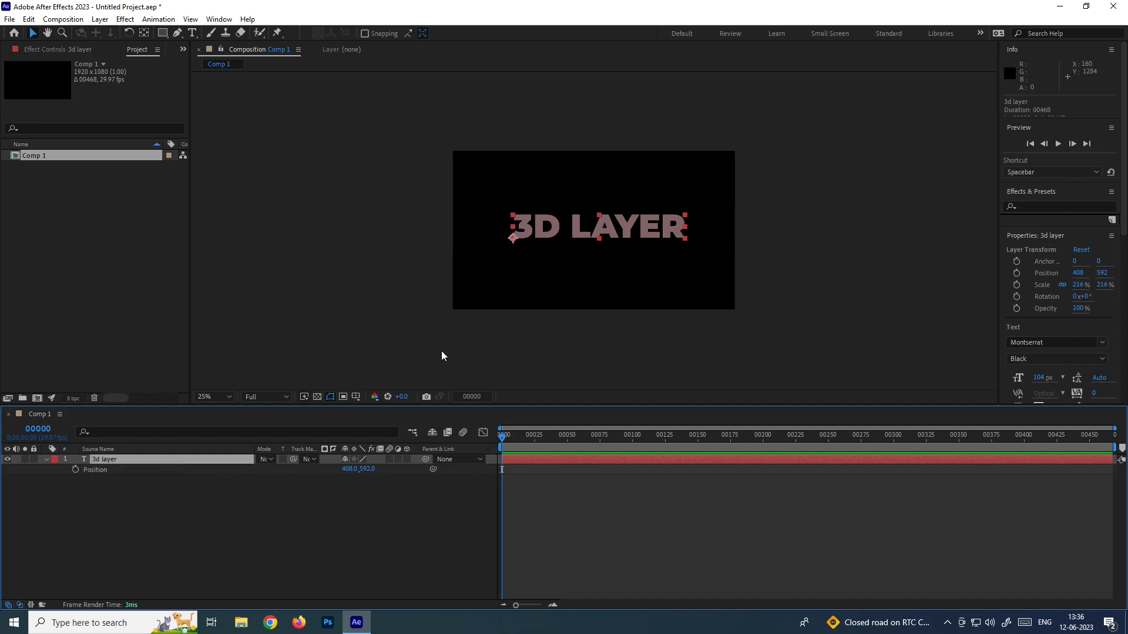
key(r)
drag(349, 470, 326, 480)
key(ctrl+z)
click(408, 460)
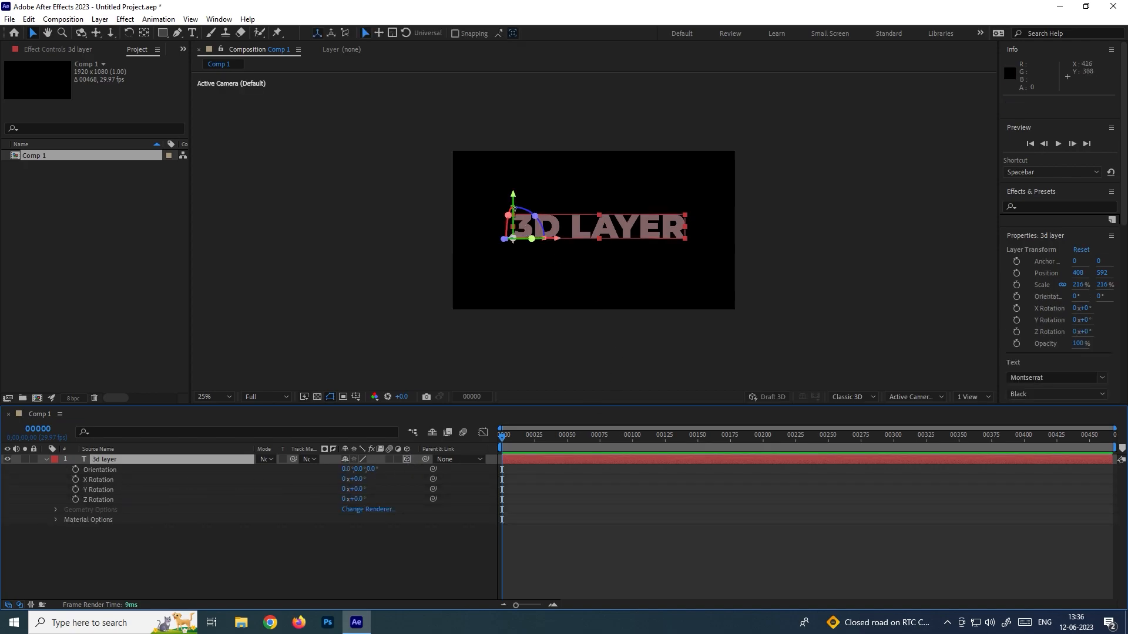
Step: Try rotating the 3D text layer around its individual axes and undo the rotations
click(107, 481)
drag(364, 477, 394, 503)
key(ctrl+z)
key(ctrl+z)
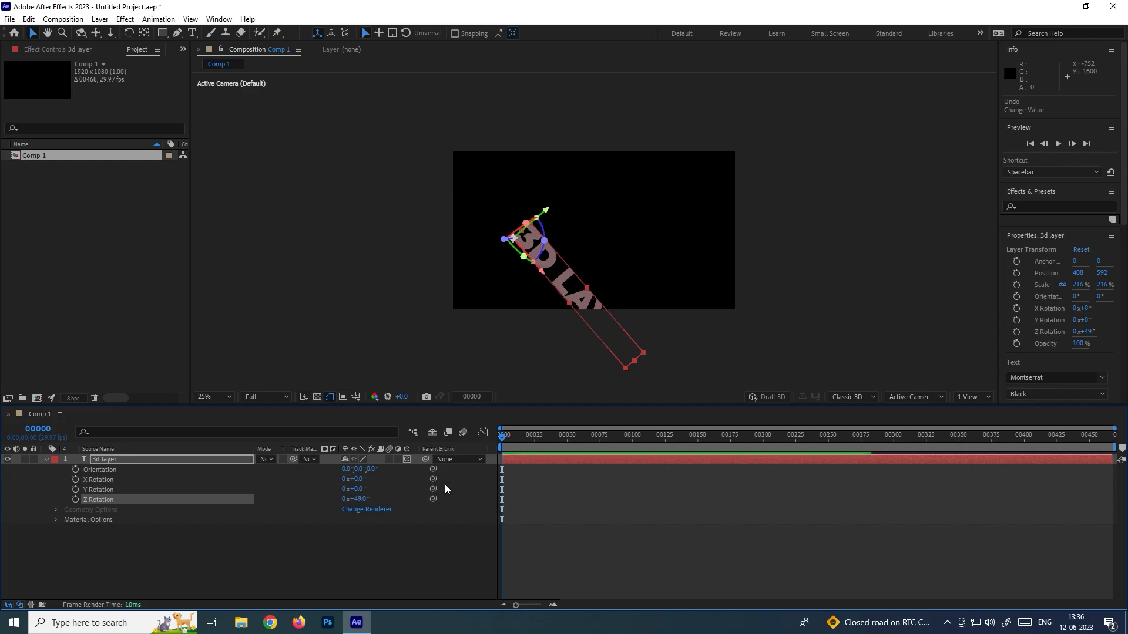
key(ctrl+z)
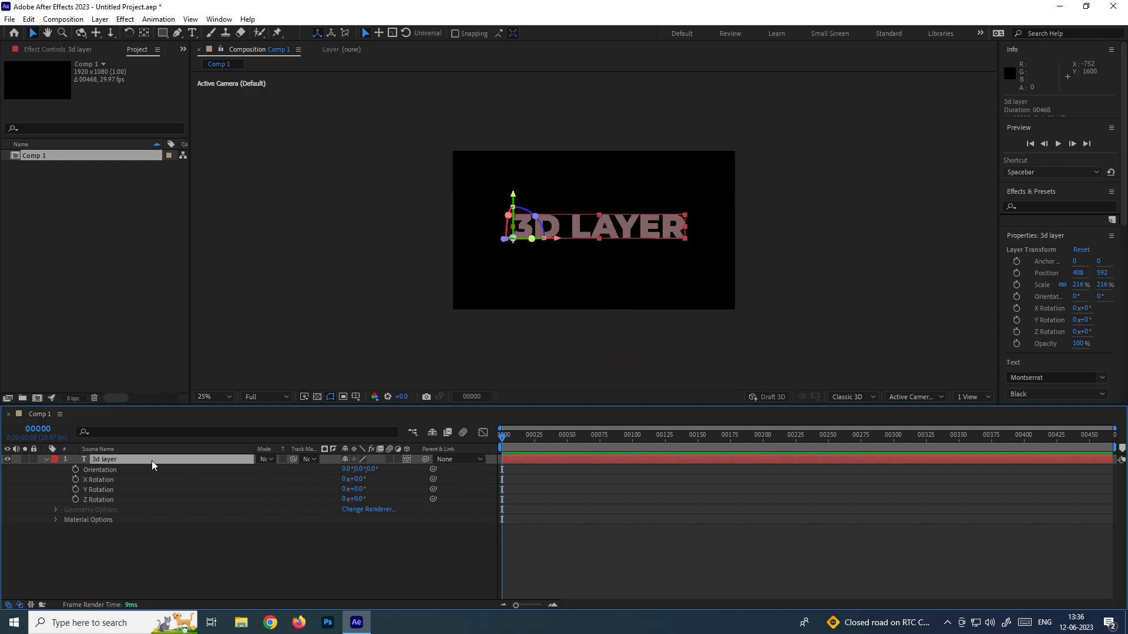
Step: Try moving the text layer along its Z position to about -230, undo the move and collapse the layer
key(p)
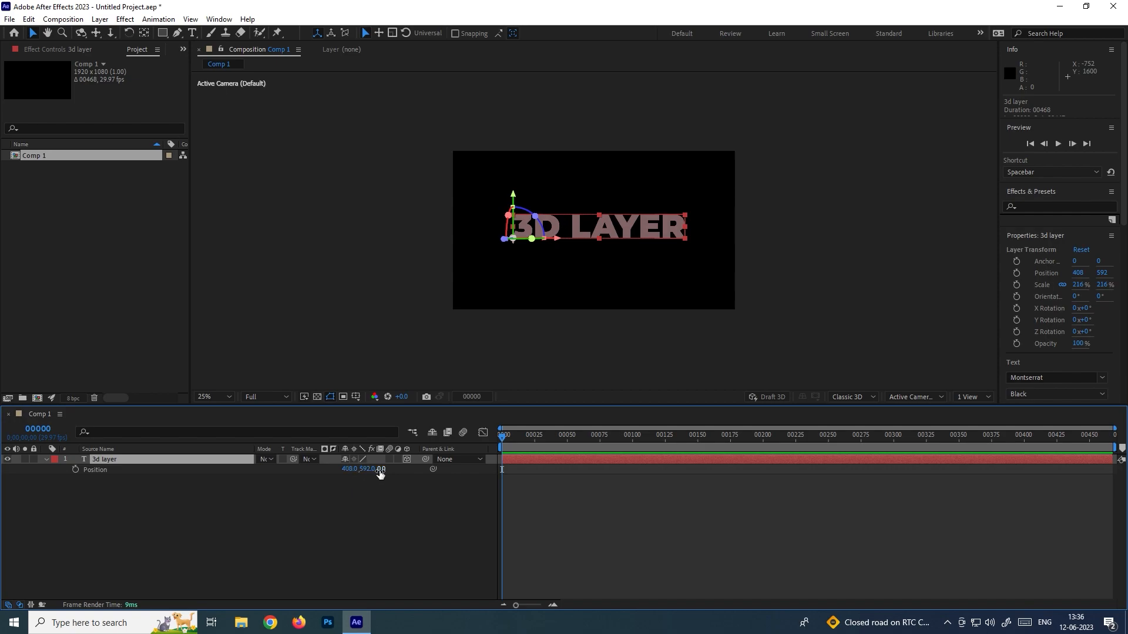
drag(384, 474, 394, 486)
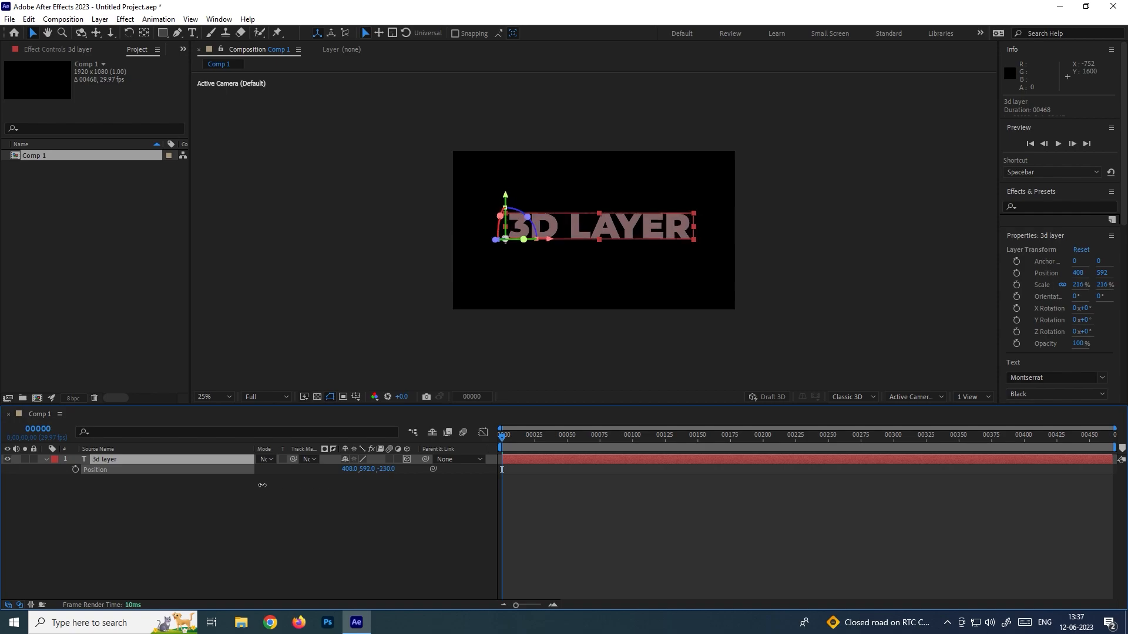
key(ctrl+z)
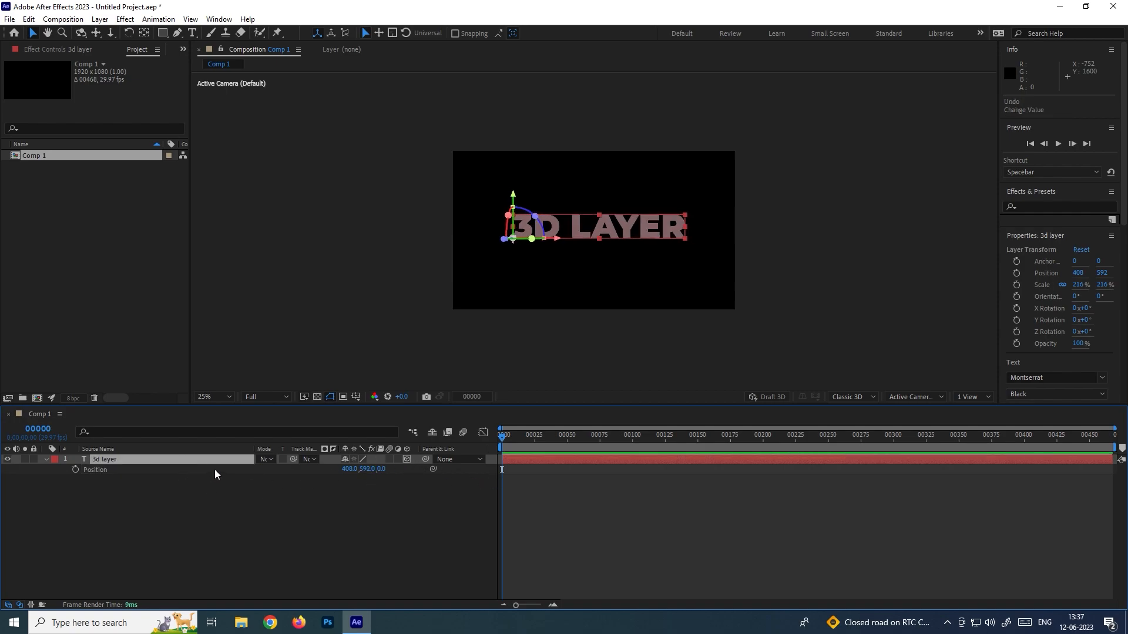
click(47, 460)
click(775, 249)
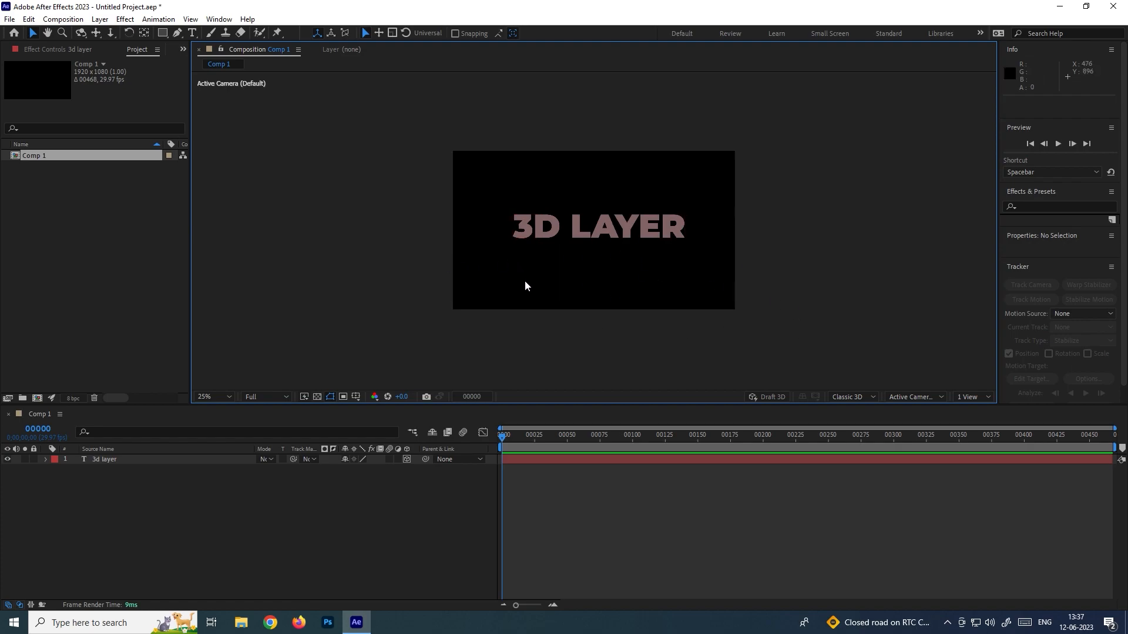
Step: Create a yellow 1920 x 1080 solid layer above the text layer
click(610, 233)
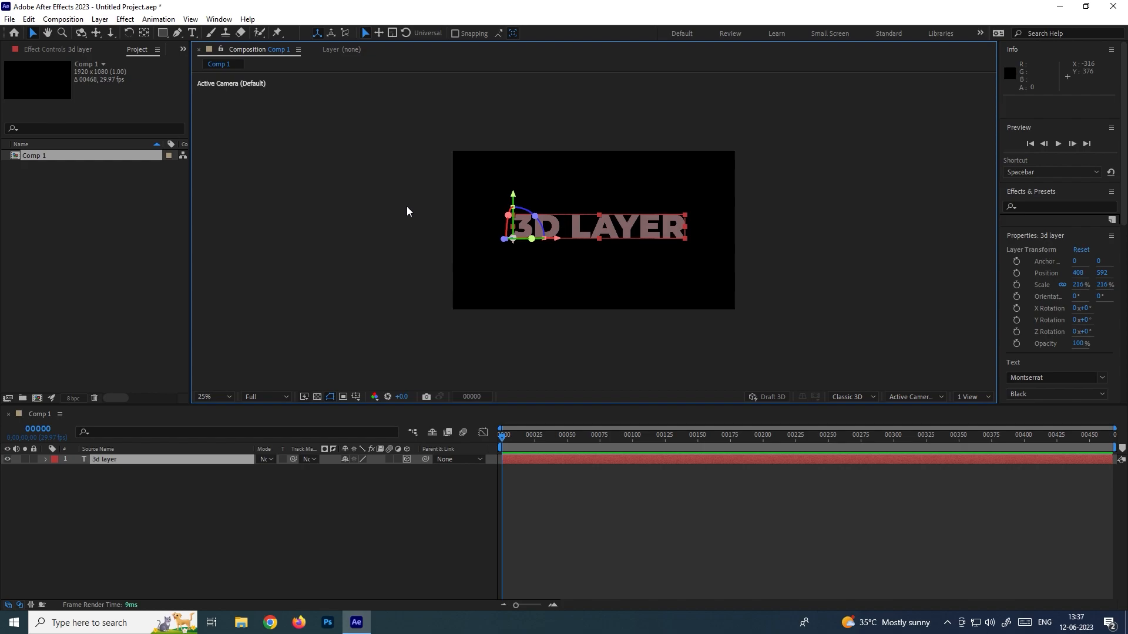
click(100, 19)
mouse_move(104, 35)
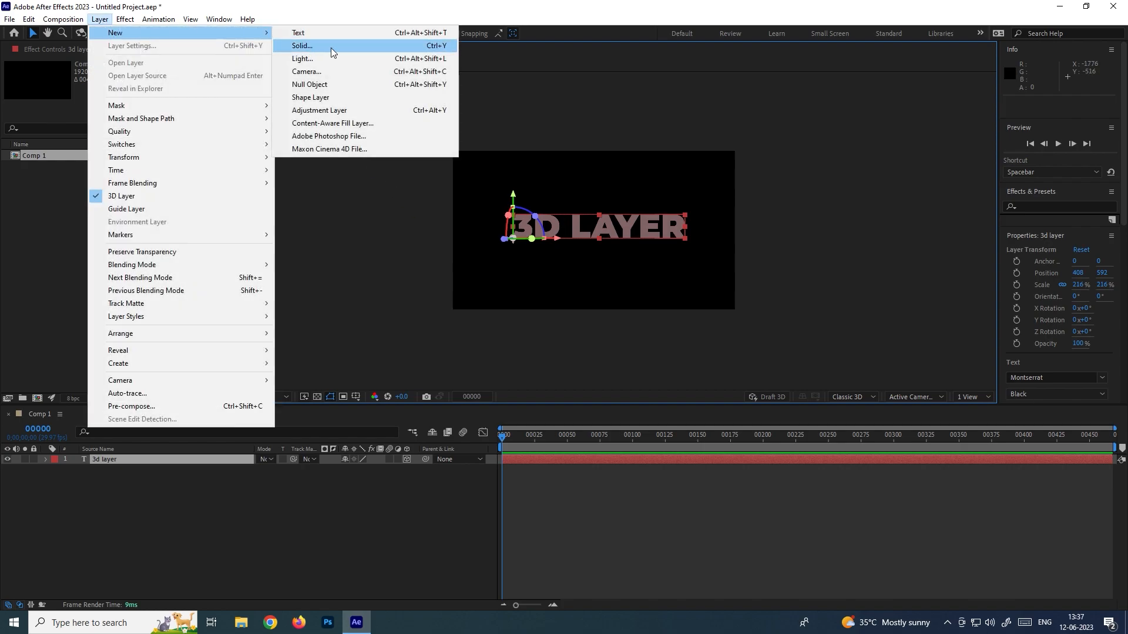
click(430, 46)
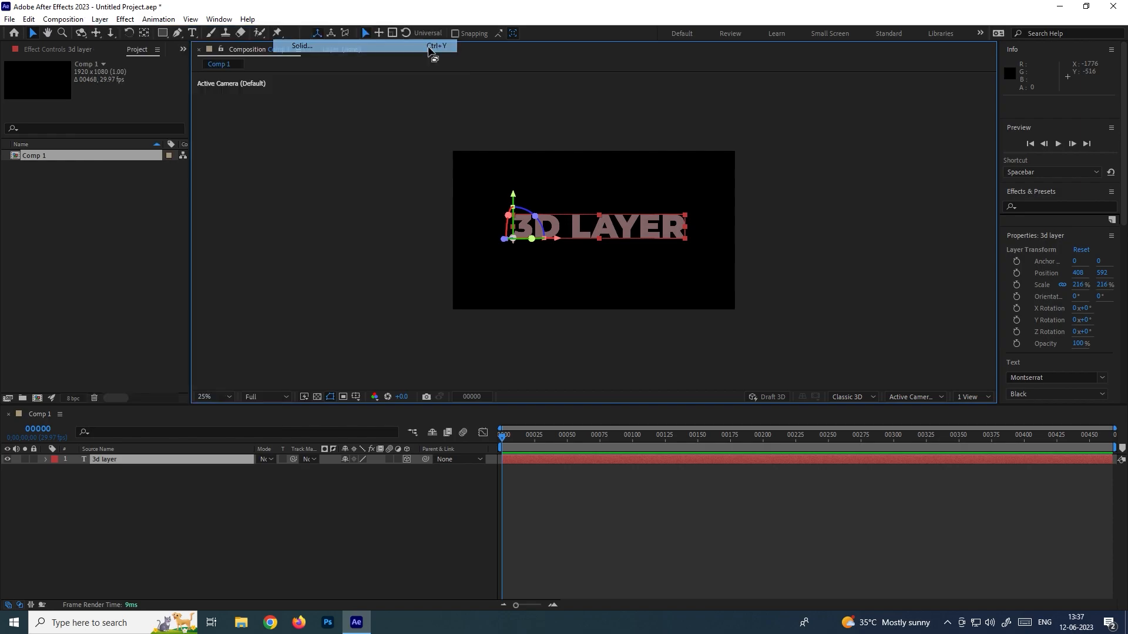
click(524, 347)
click(313, 428)
click(263, 333)
click(406, 313)
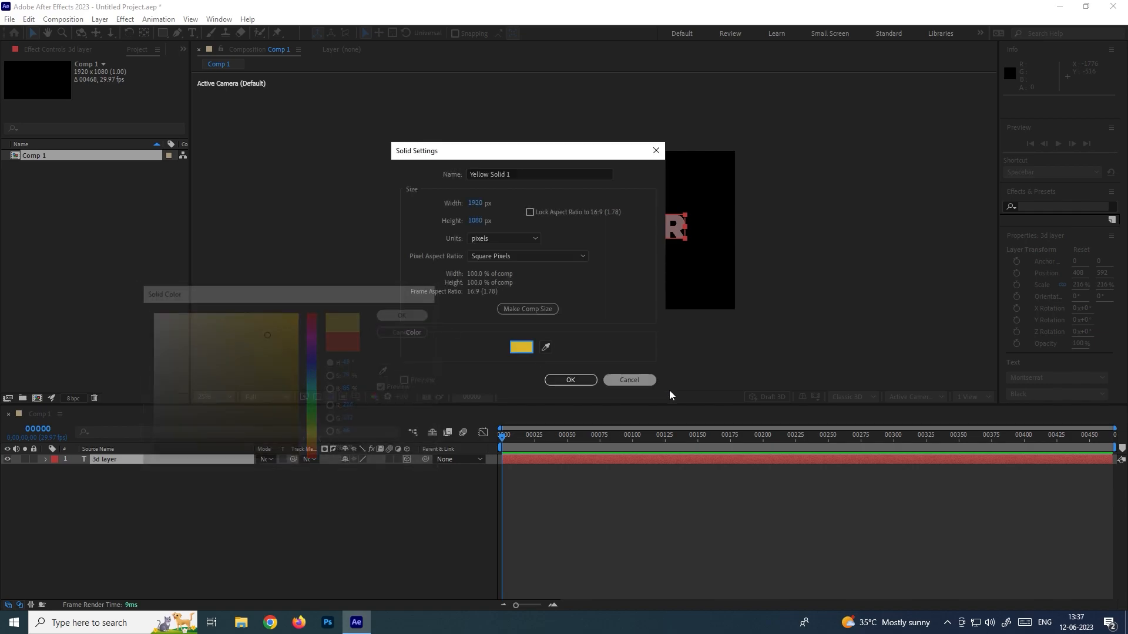
click(579, 381)
Step: Reveal the yellow solid's rotation, try rotating it as a 2D layer and undo the rotation
click(125, 500)
click(128, 459)
key(r)
drag(359, 469, 375, 466)
key(ctrl+z)
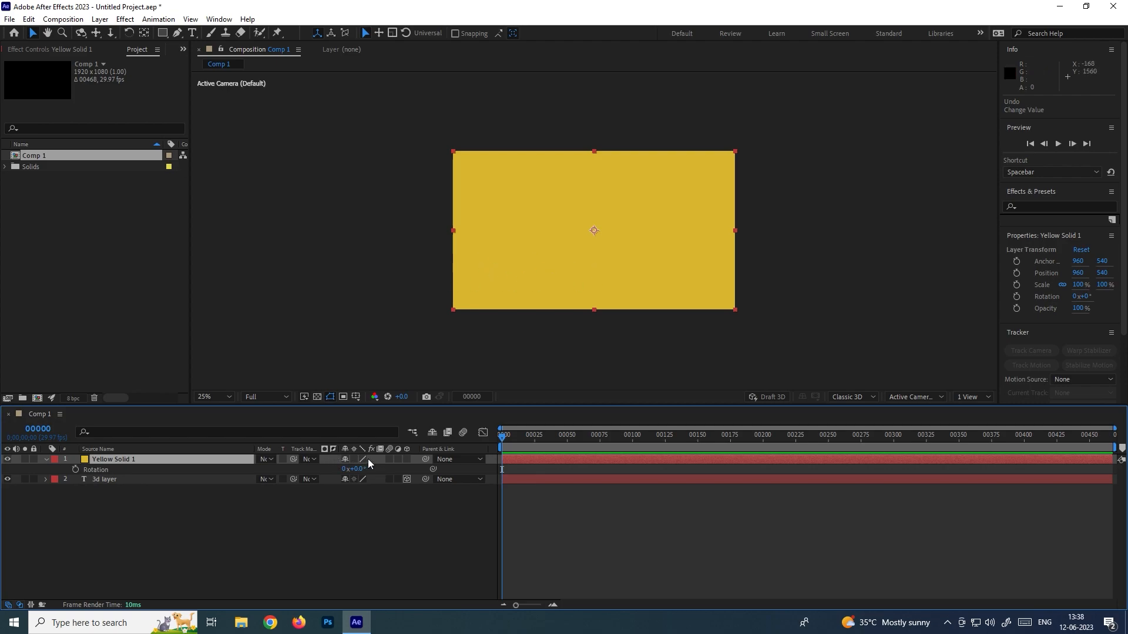
Step: Make the yellow solid a 3D layer with X Rotation 90° and lower it to form a floor
click(405, 459)
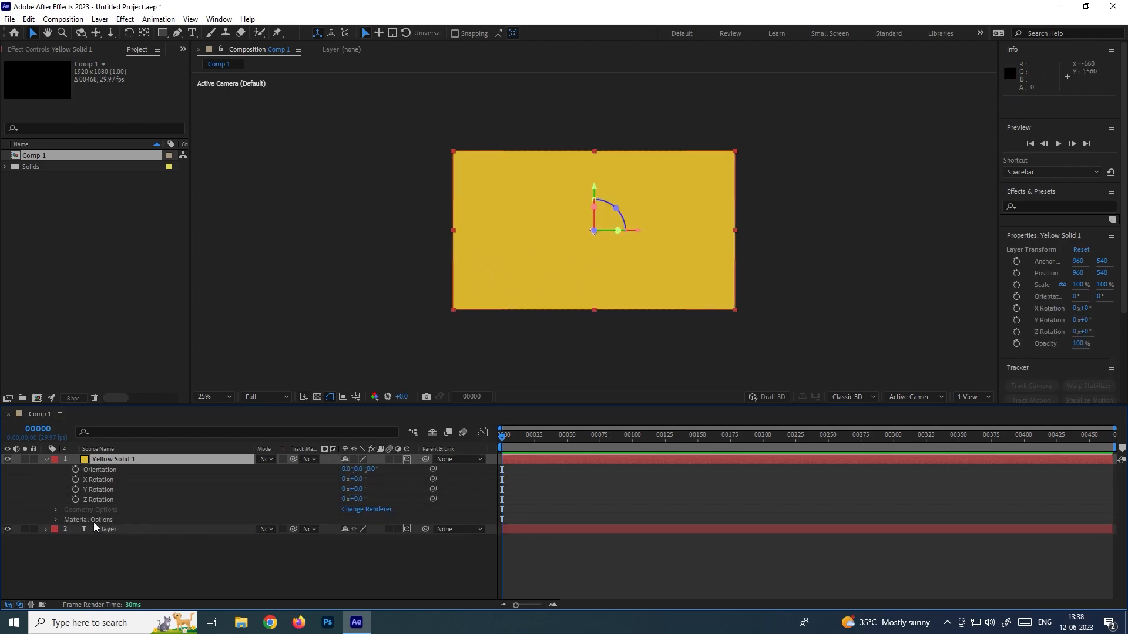
click(361, 480)
text(90)
key(Return)
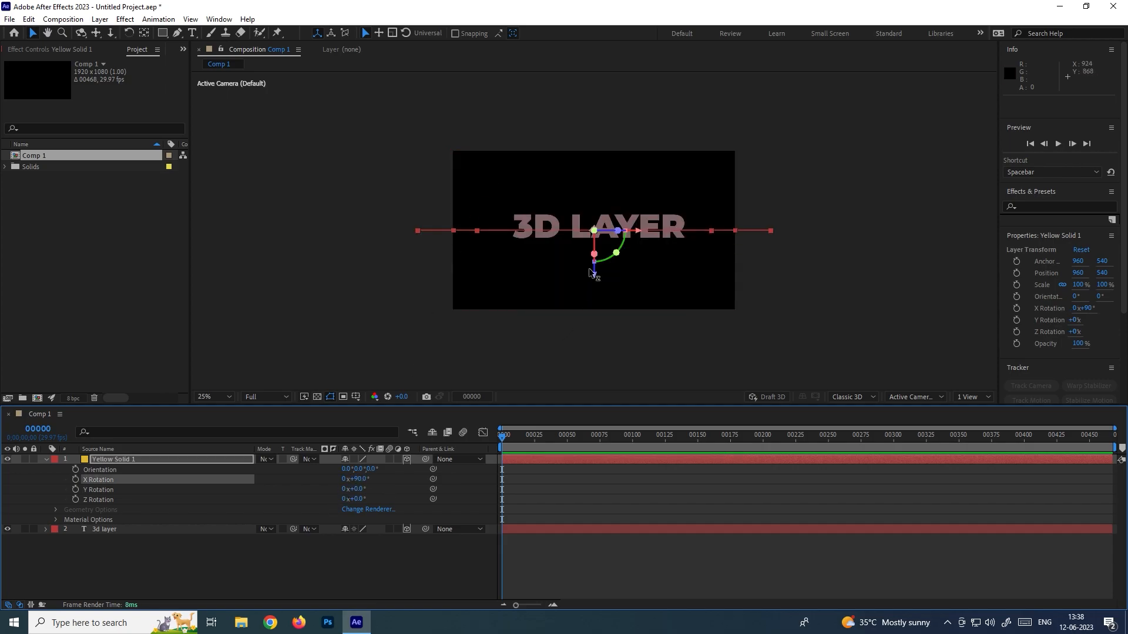
drag(595, 277, 602, 344)
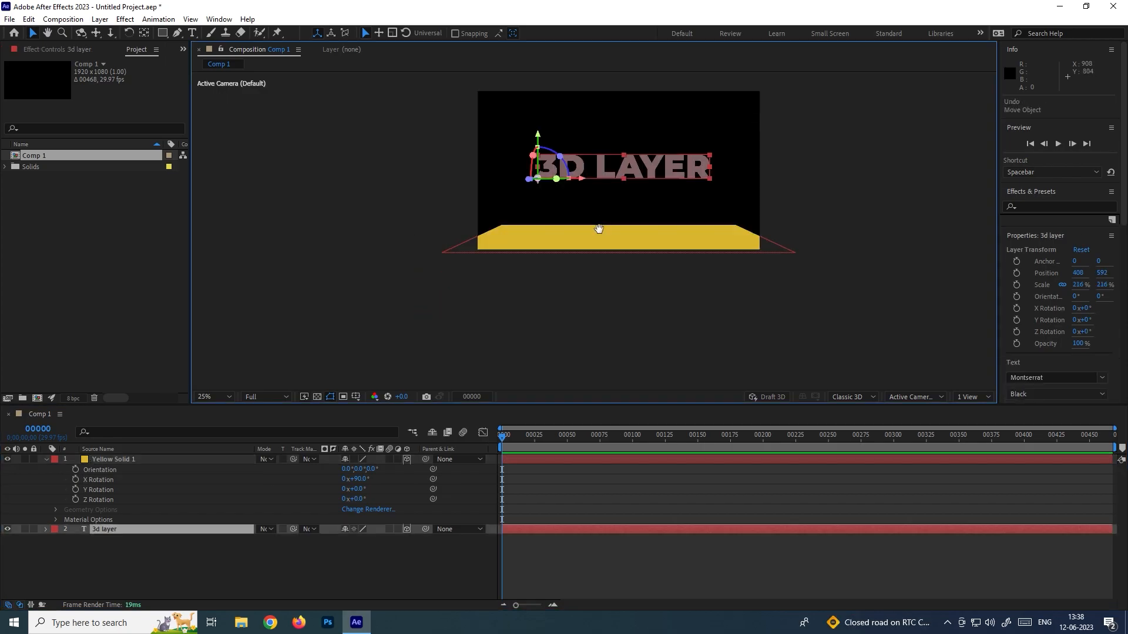
Step: Lower the text layer to about 408, 994 so it stands on the yellow floor, and collapse the solid's properties
drag(600, 223, 579, 259)
drag(519, 171, 579, 296)
scroll(579, 296, up, 2)
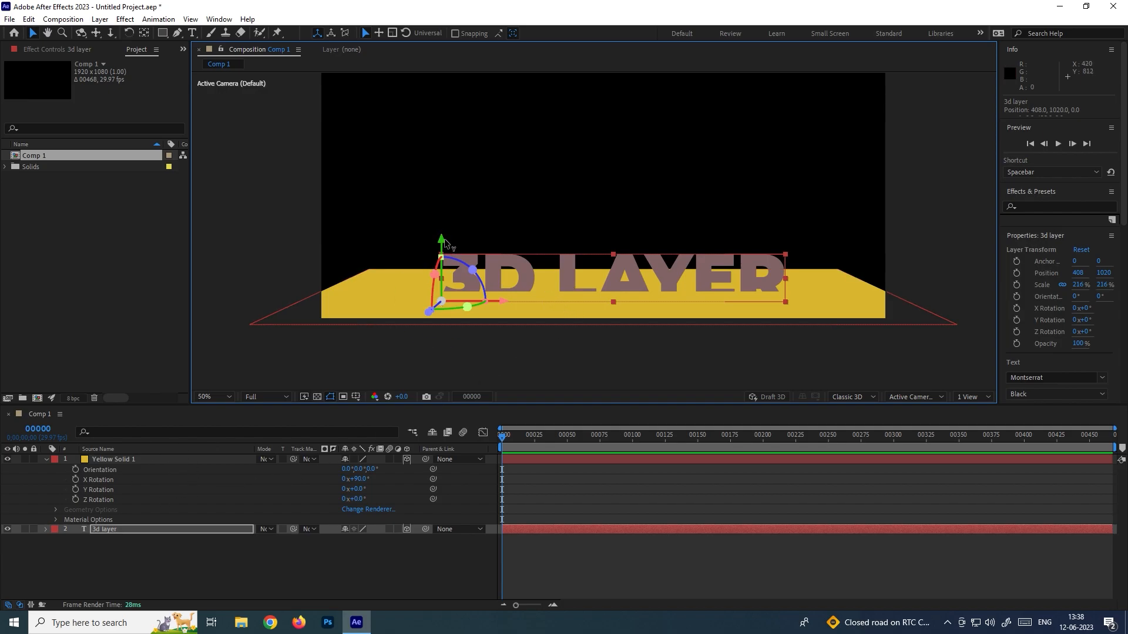
drag(445, 242, 449, 238)
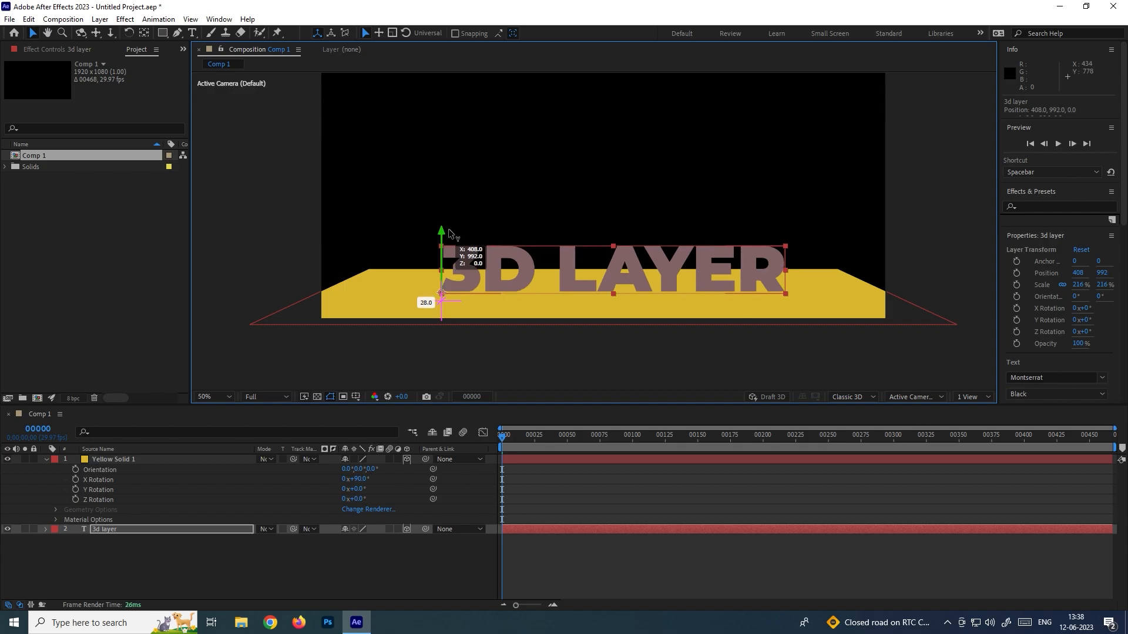
click(449, 238)
click(449, 241)
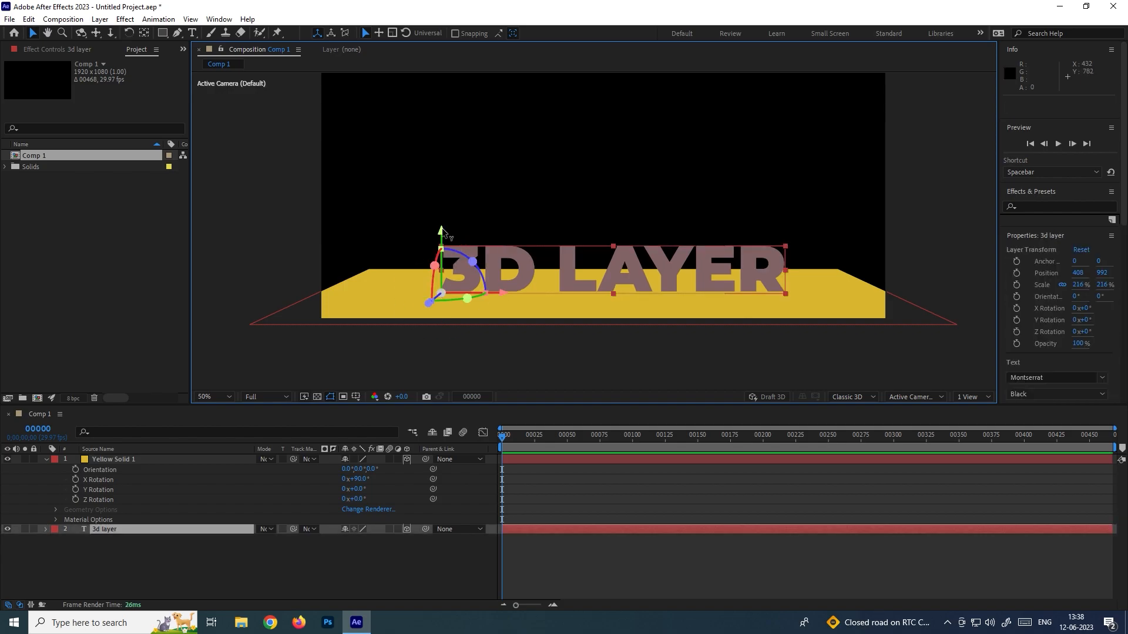
scroll(587, 217, down, 2)
scroll(588, 218, up, 2)
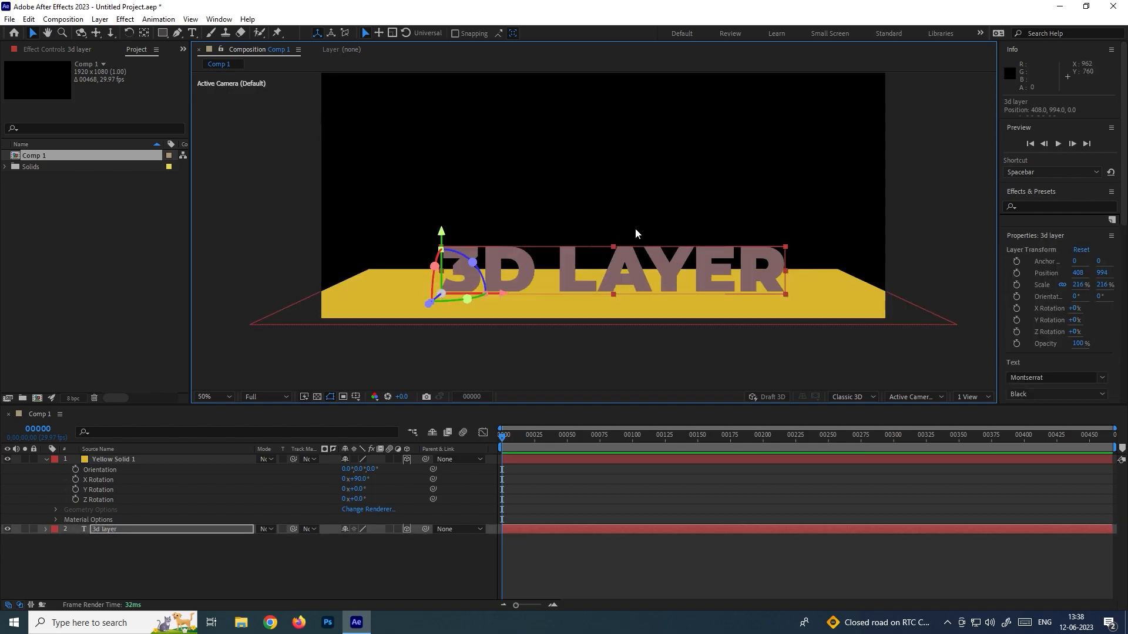
click(714, 218)
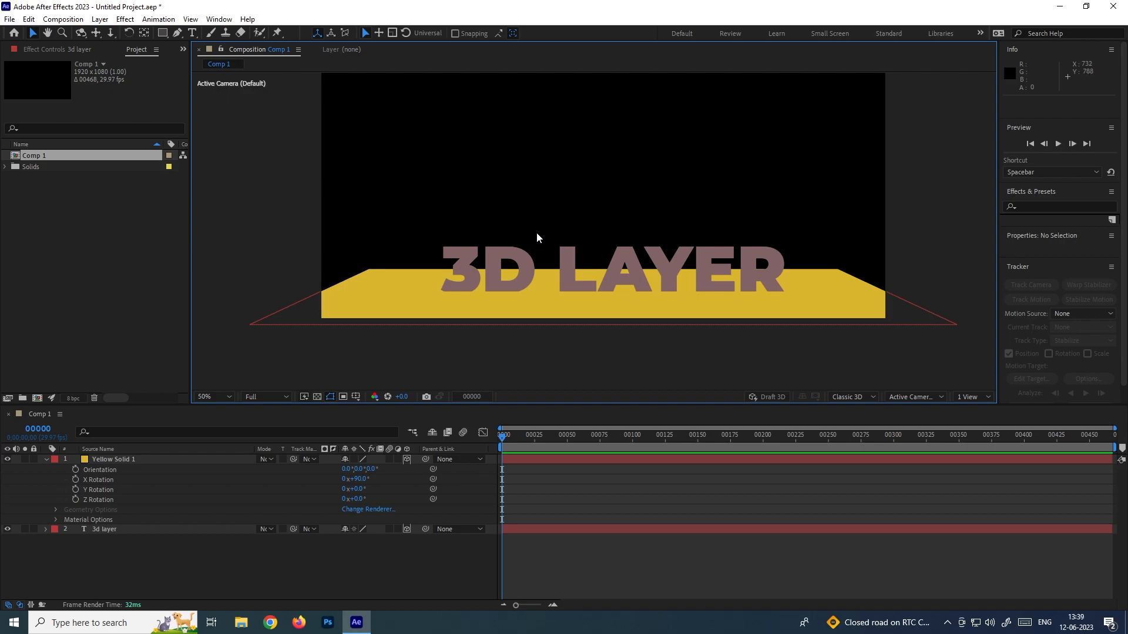
click(47, 459)
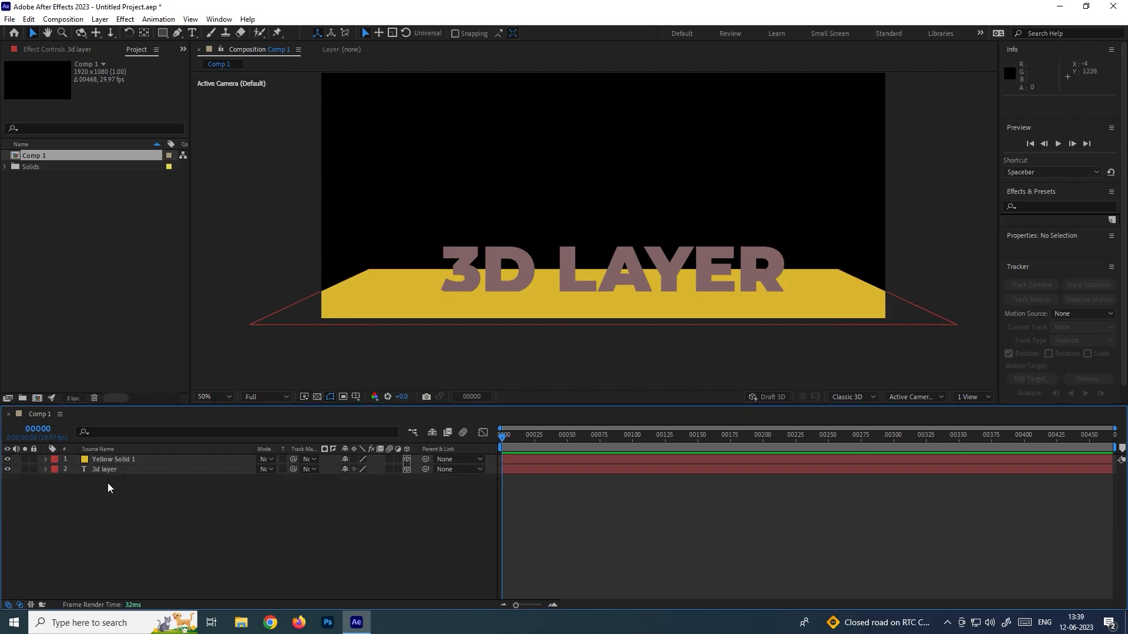
Step: Create a two-node camera with the 28mm preset, named Camera 1
click(99, 20)
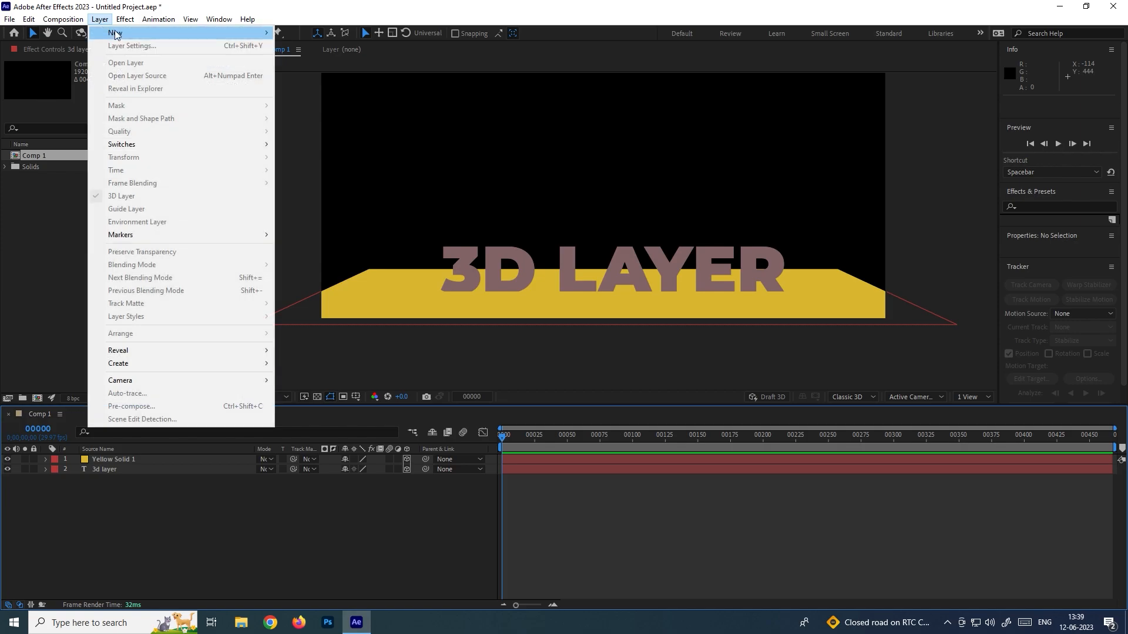
mouse_move(116, 34)
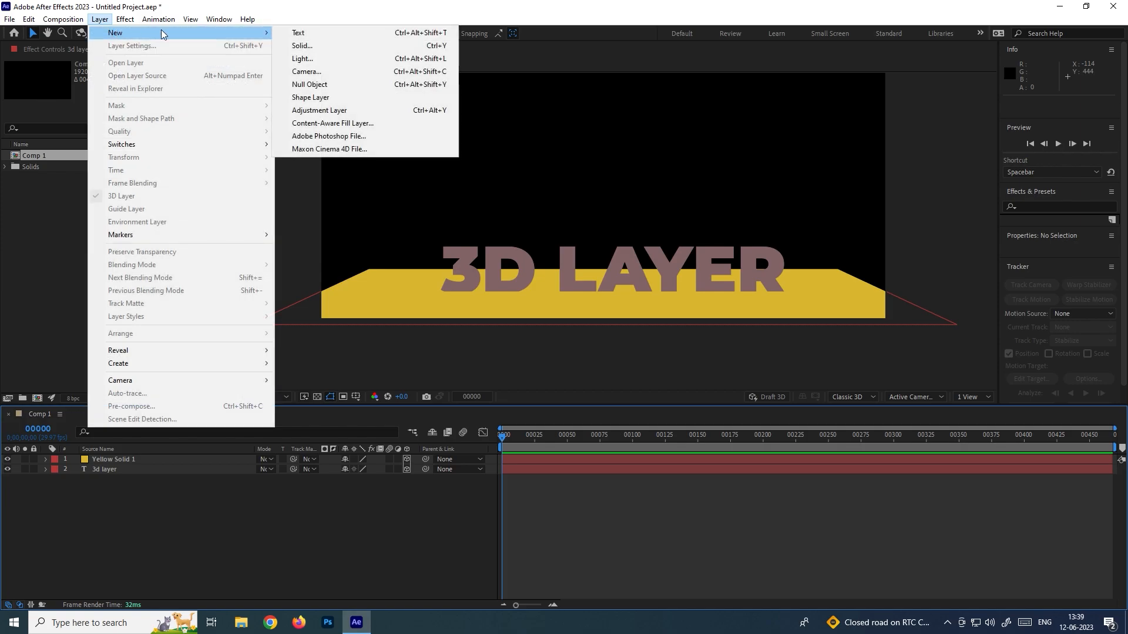
click(407, 72)
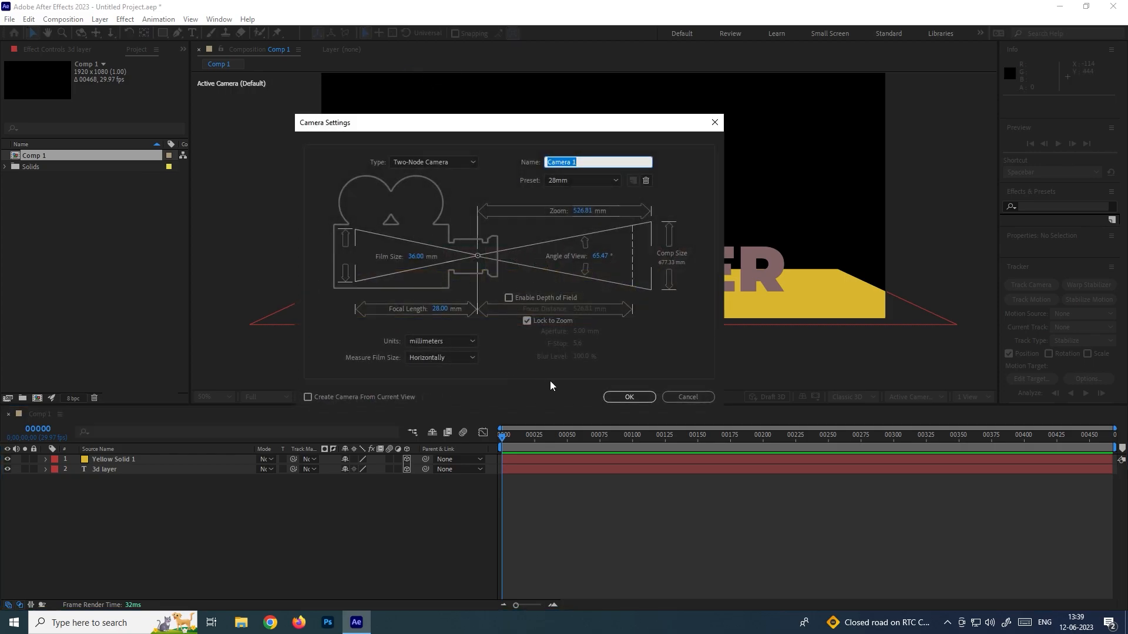
click(629, 398)
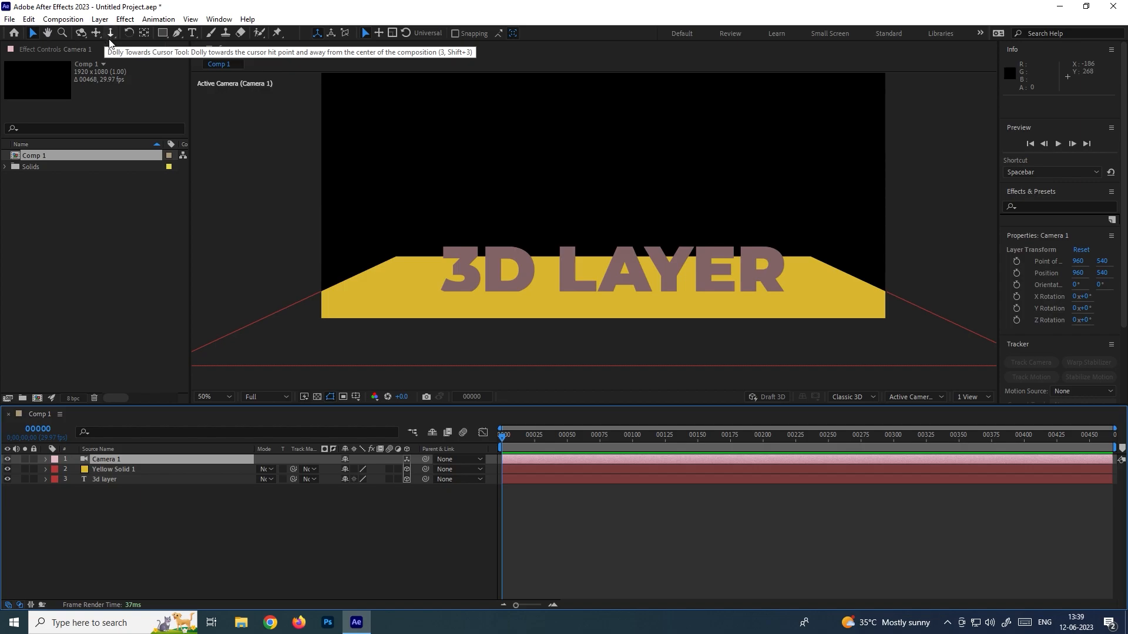
Step: Orbit Camera 1 around the text and floor to a raised angled view at about 1754, 319, -1246
click(82, 33)
drag(516, 222, 546, 240)
drag(559, 241, 365, 221)
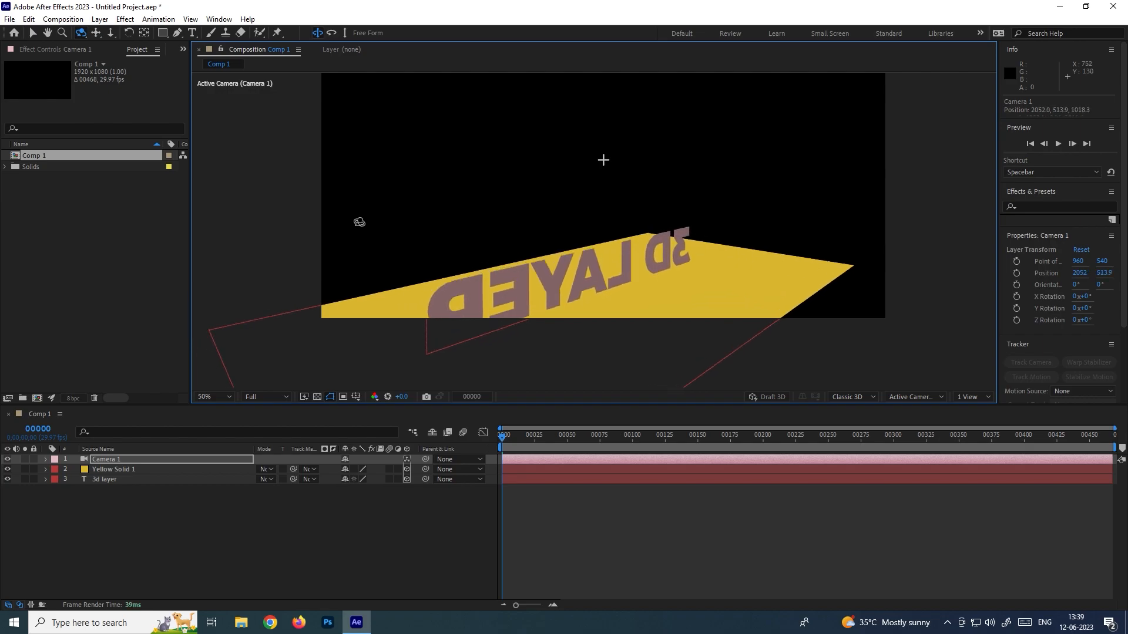
drag(435, 229, 567, 235)
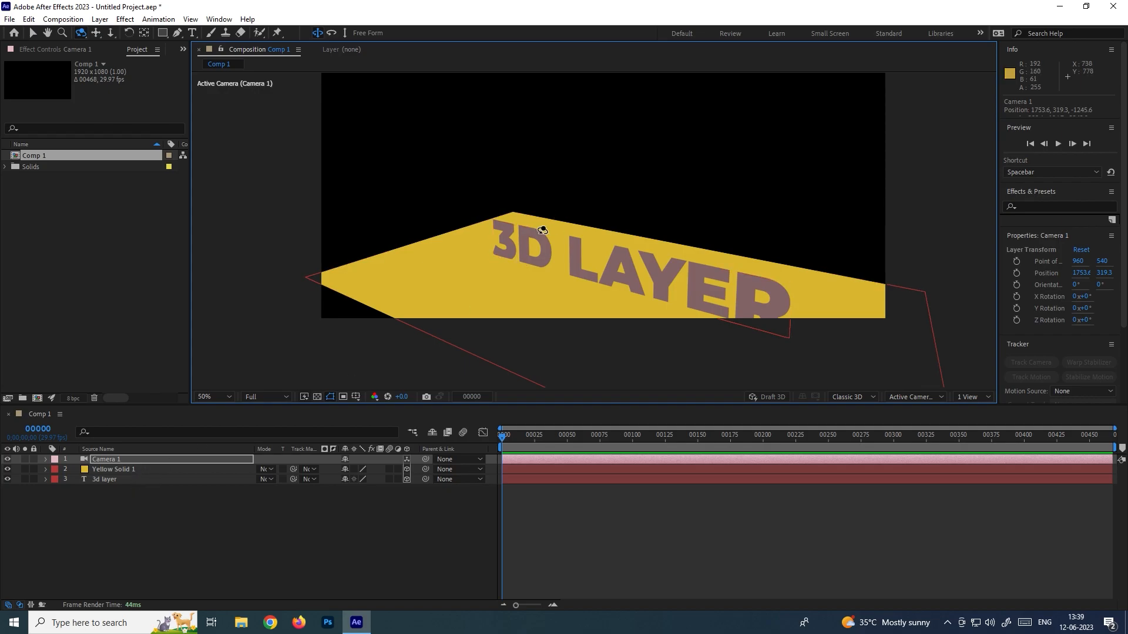
Step: Turn off 3D for the yellow solid and text layers, try orbiting the camera, and undo the switch change
click(406, 470)
click(406, 478)
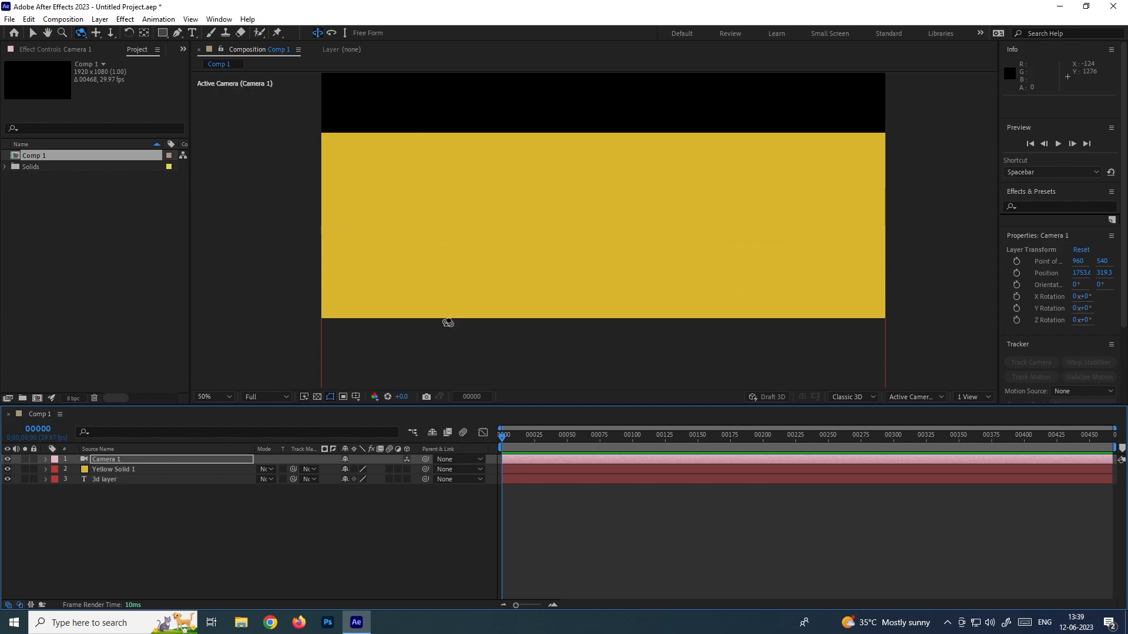
scroll(532, 254, down, 4)
scroll(583, 240, up, 2)
click(598, 231)
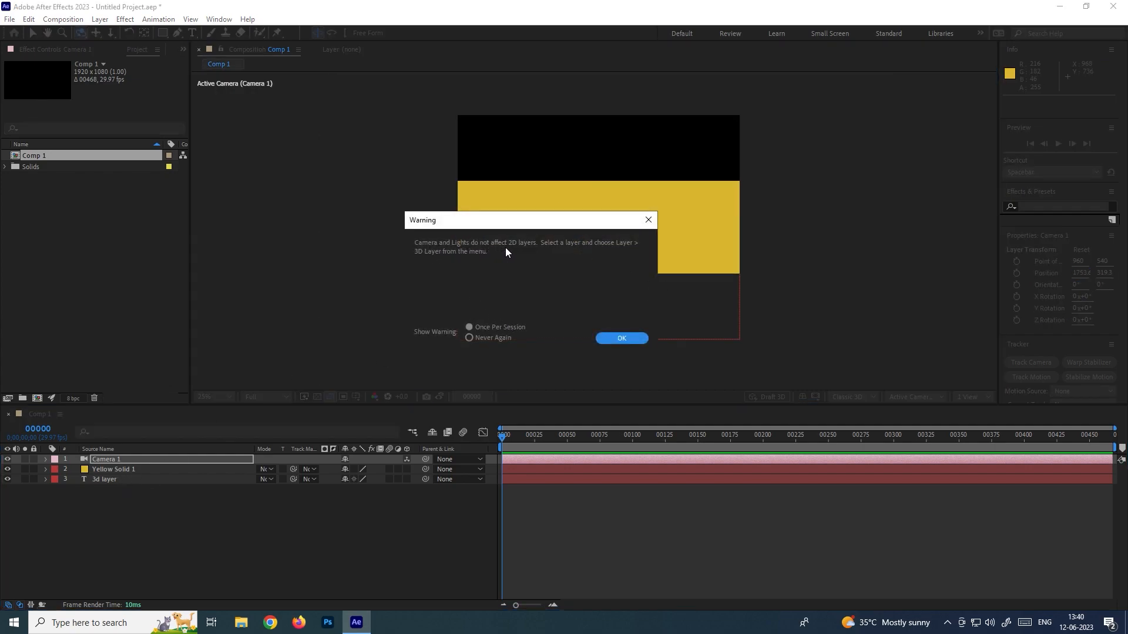
click(621, 337)
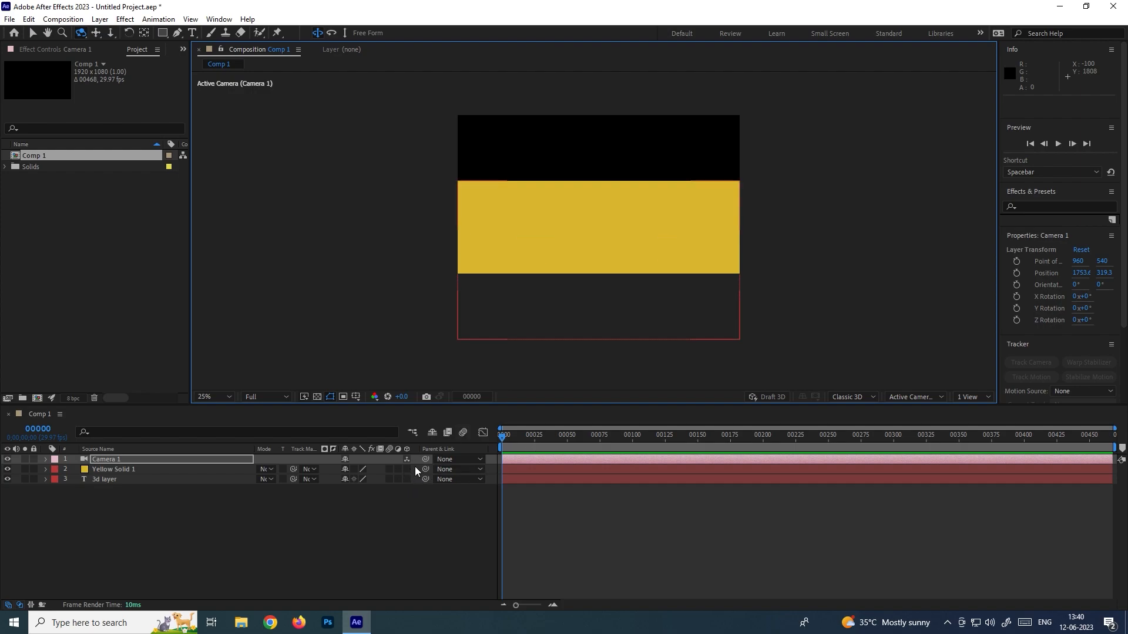
key(ctrl+z)
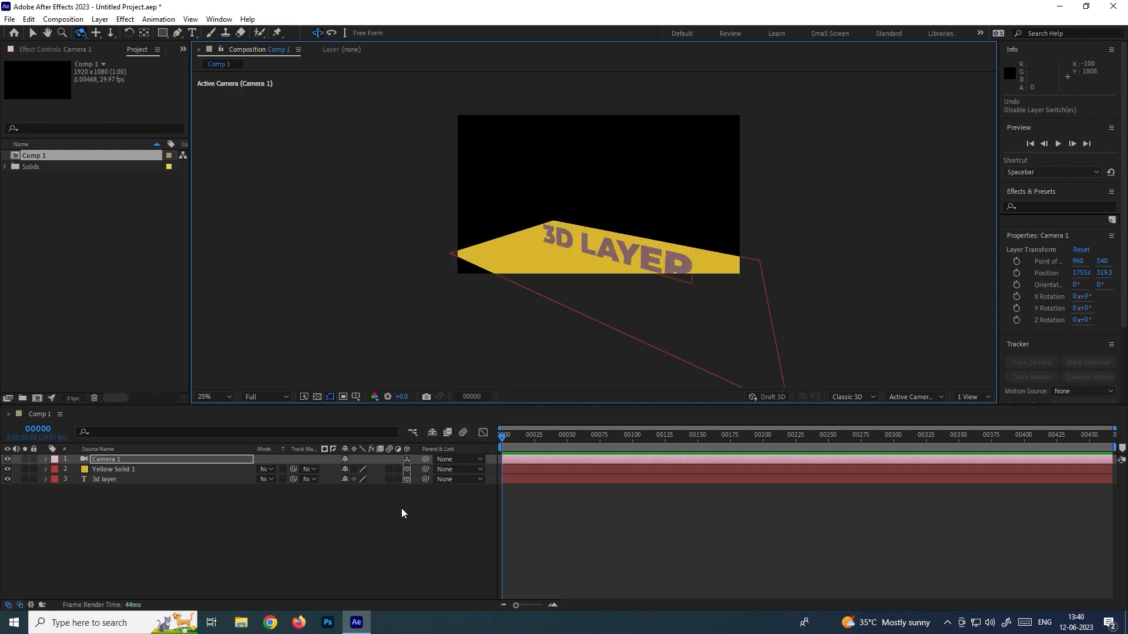
Step: Orbit Camera 1 to the other side of the text and pan it to about 333, 266, -1344
drag(668, 290, 597, 260)
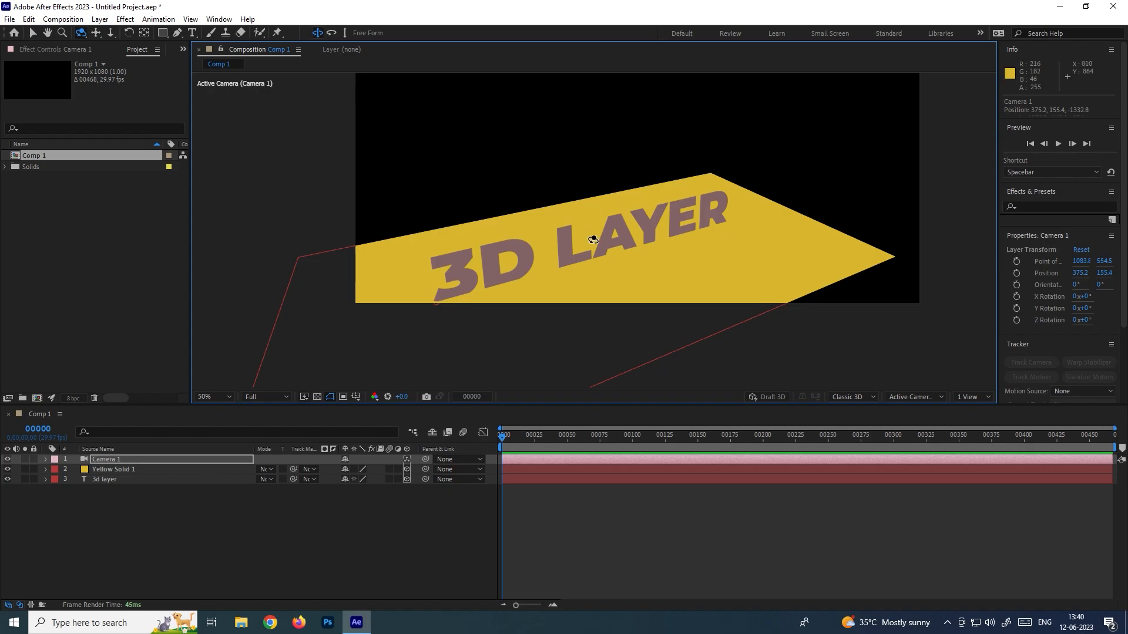
click(96, 35)
drag(605, 253, 603, 219)
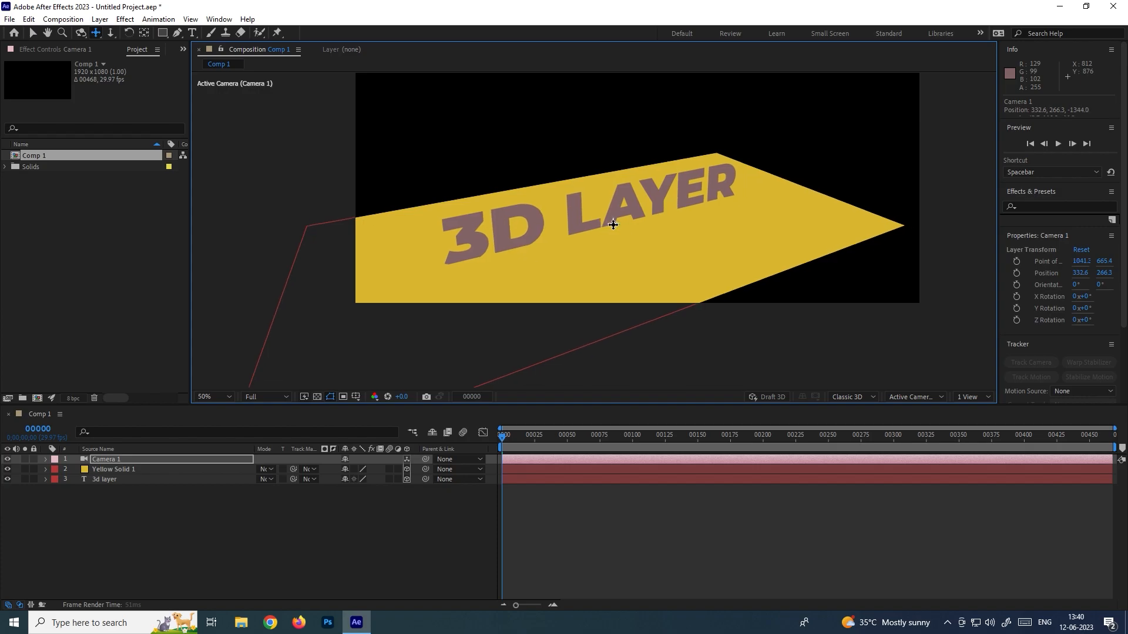
Step: Dolly Camera 1 back from the text and orbit it to about 136, 390, -1437
click(112, 35)
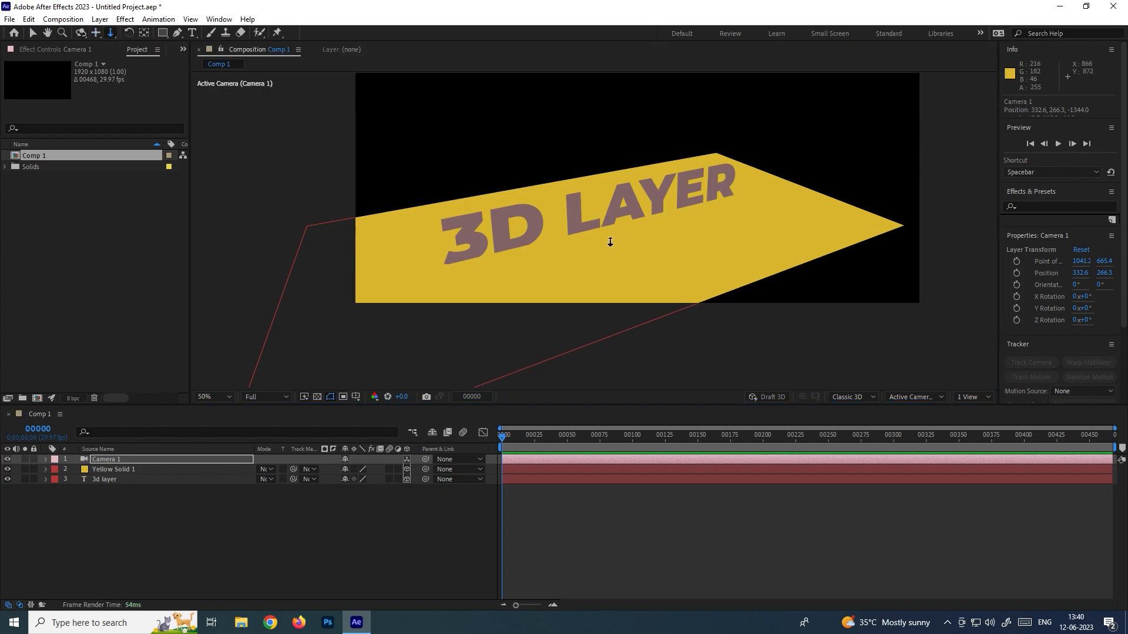
drag(611, 242, 614, 267)
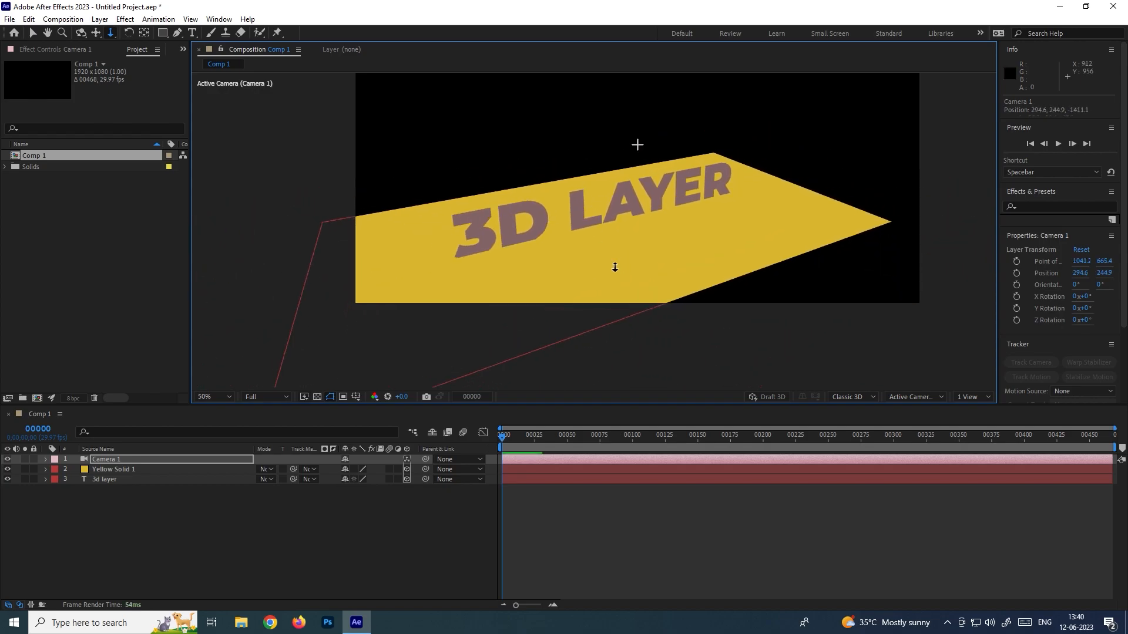
click(81, 32)
drag(493, 234, 506, 226)
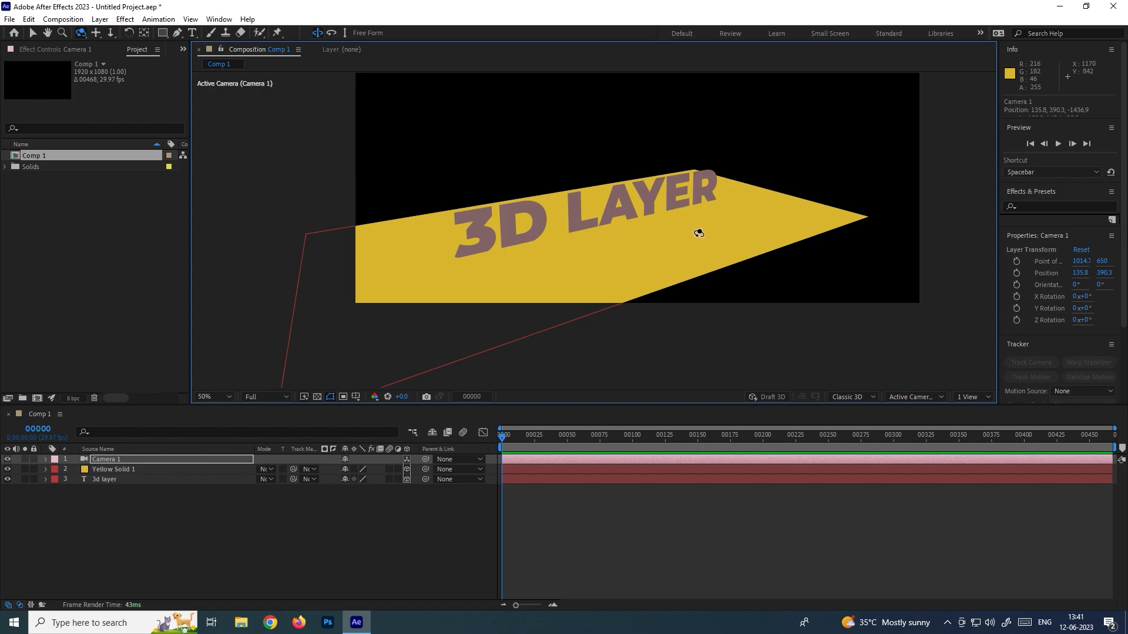
Step: Split the composition viewer into two views, with the whole camera framed in the Top view
click(967, 396)
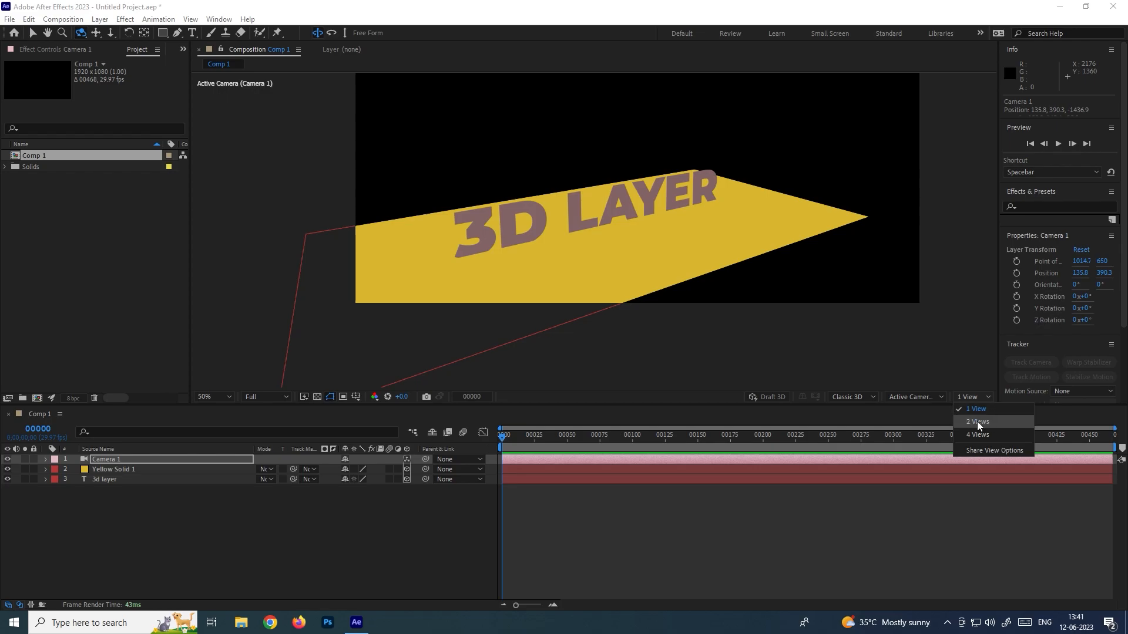
click(978, 421)
scroll(421, 235, up, 5)
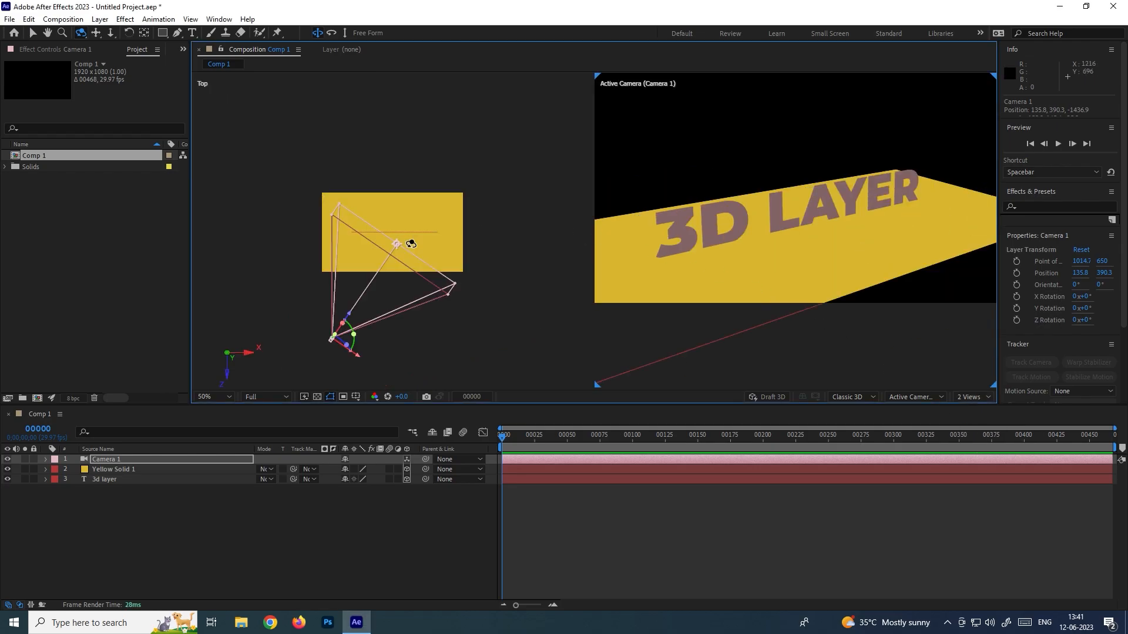
scroll(411, 246, down, 2)
Step: Orbit Camera 1 lower in the active camera view and dolly it back to about 331, 597, -1648
click(116, 461)
mouse_move(780, 260)
mouse_down()
mouse_move(786, 238)
mouse_move(809, 243)
mouse_move(788, 257)
mouse_move(738, 249)
mouse_move(807, 246)
mouse_move(774, 241)
mouse_move(782, 250)
mouse_up()
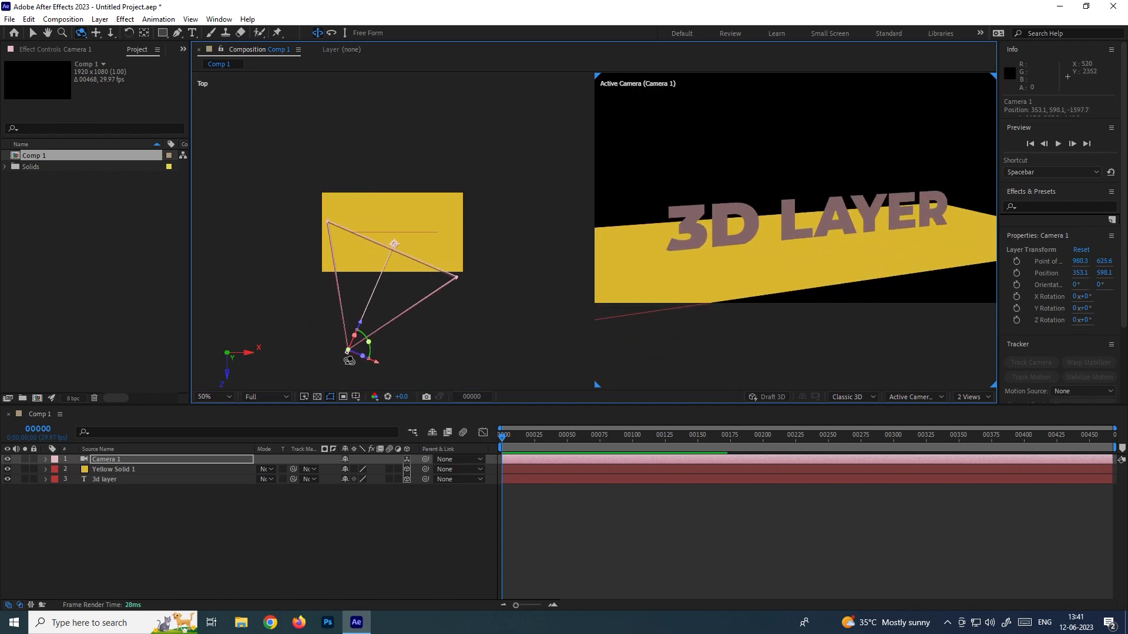
click(110, 33)
drag(827, 229, 839, 143)
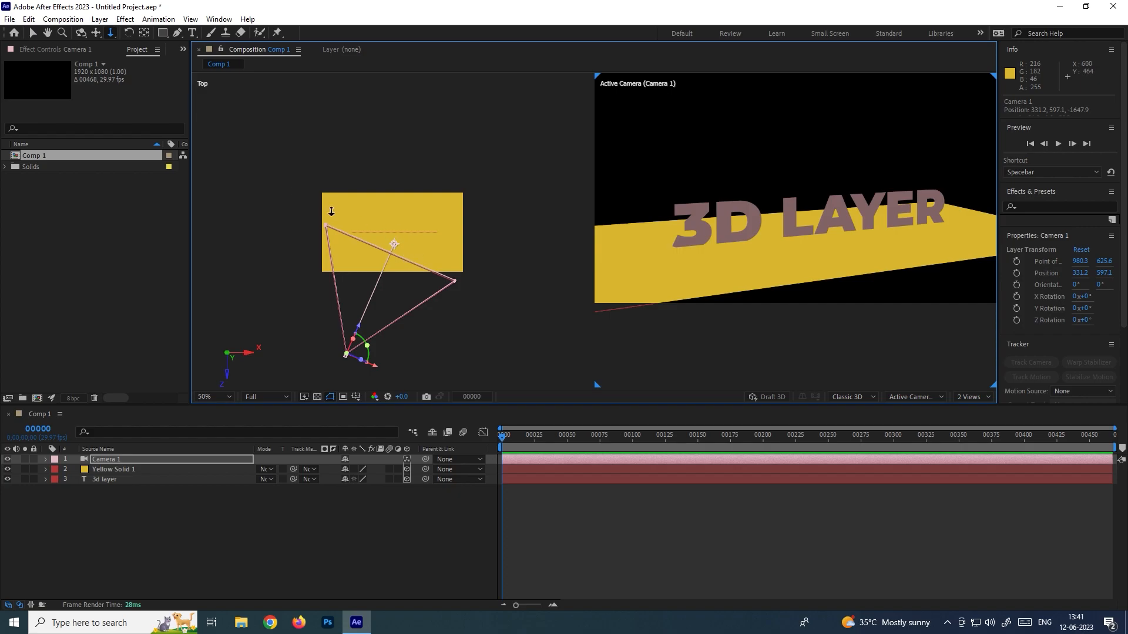
Step: Move Camera 1 in the Top view with its axis handles to about 300, 597, -1665
key(v)
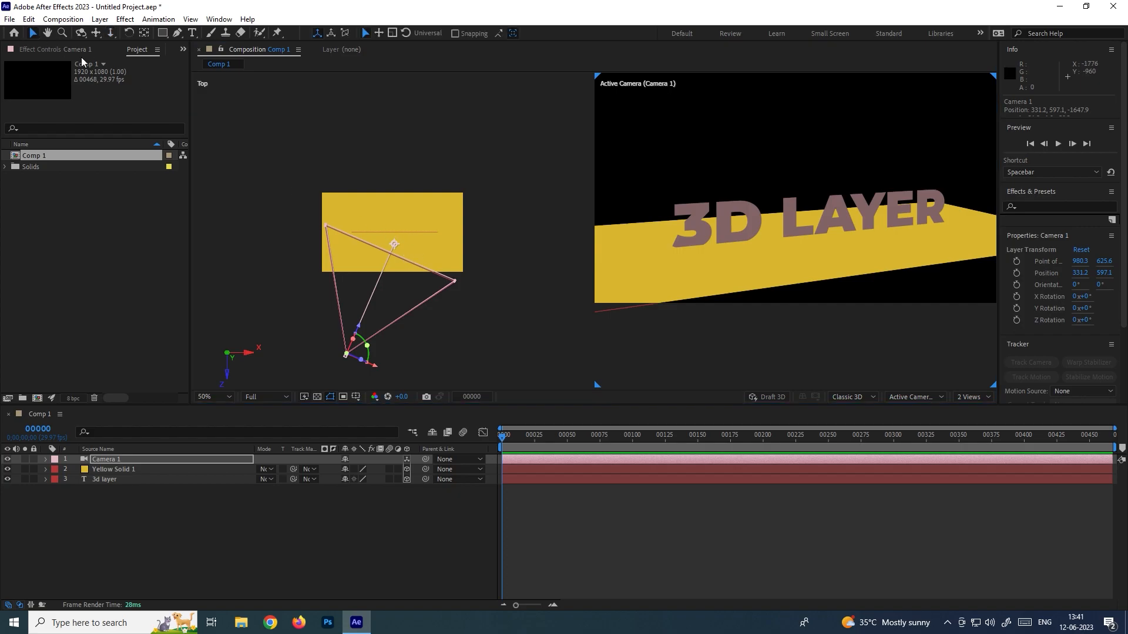
click(409, 232)
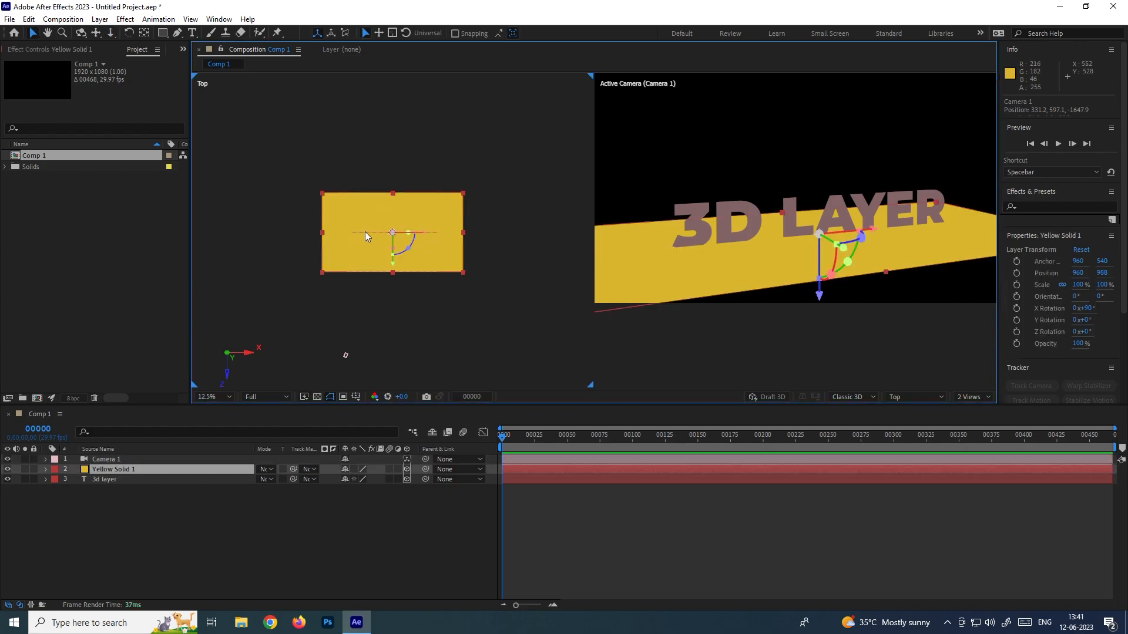
scroll(376, 233, up, 4)
scroll(375, 238, down, 2)
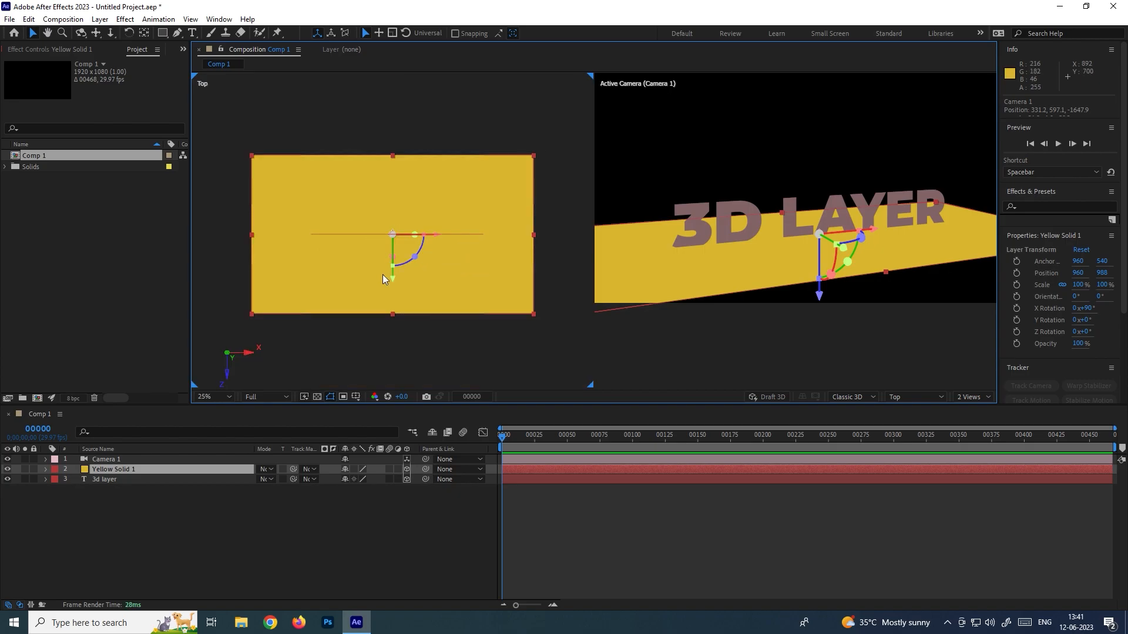
click(132, 459)
key(comma)
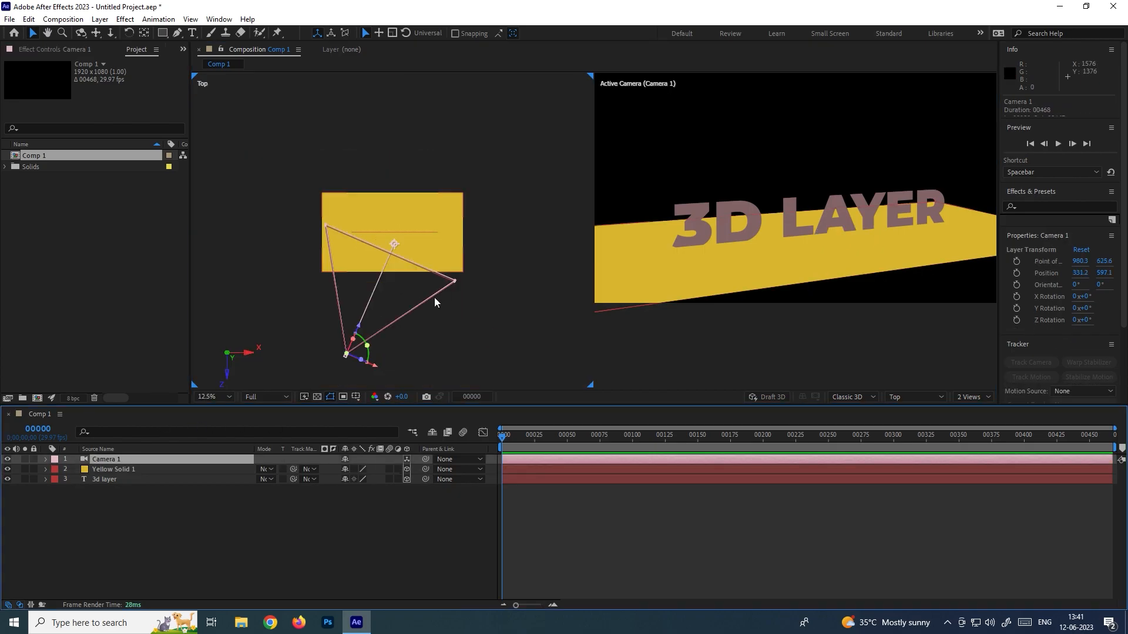
drag(360, 329, 365, 365)
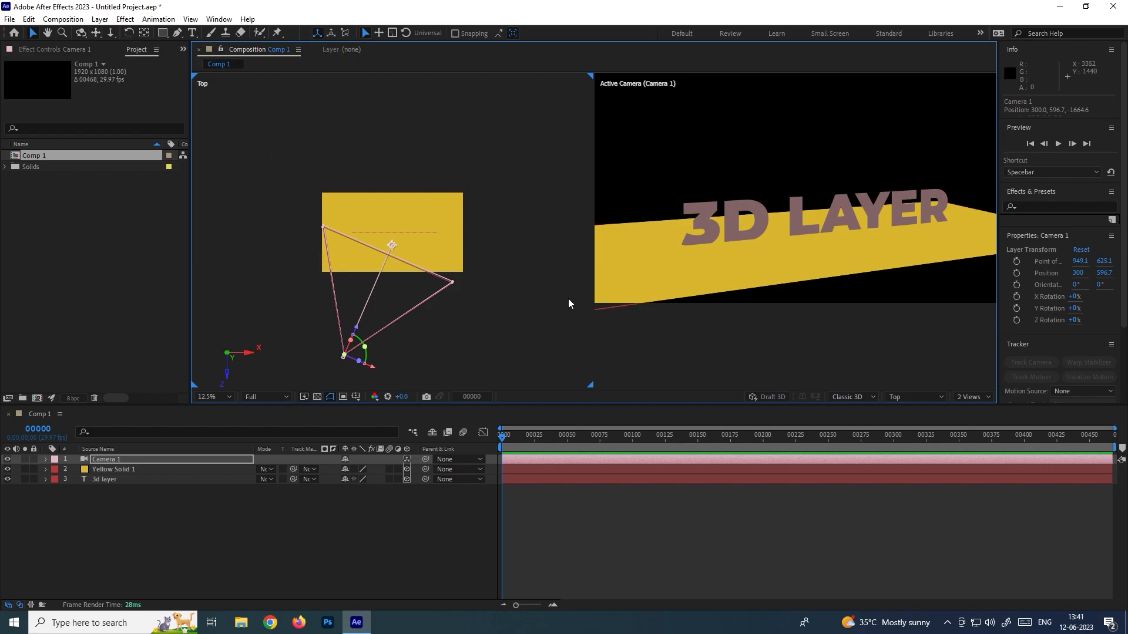
Step: Examine the scene from the Left view, return to the Top view, and select the yellow solid
click(530, 280)
click(398, 252)
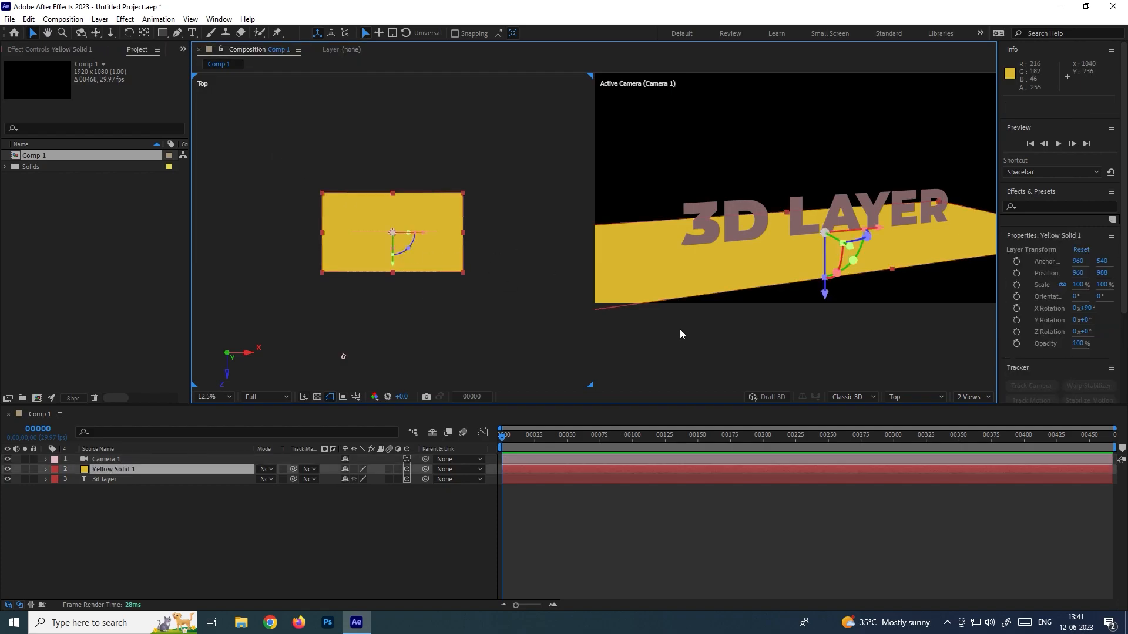
click(549, 246)
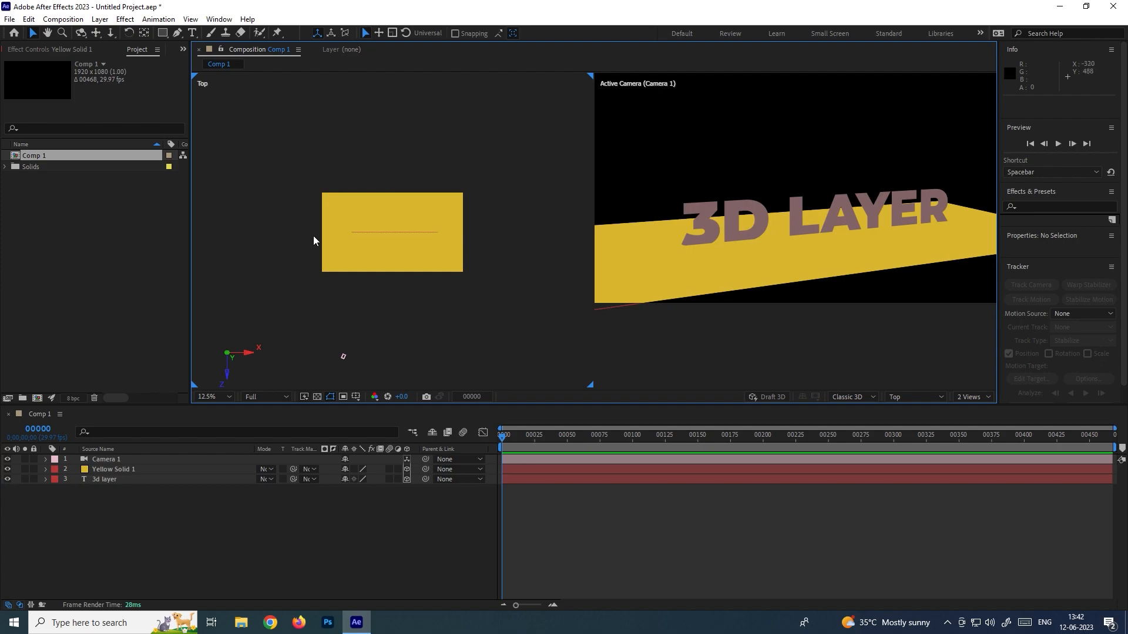
click(902, 397)
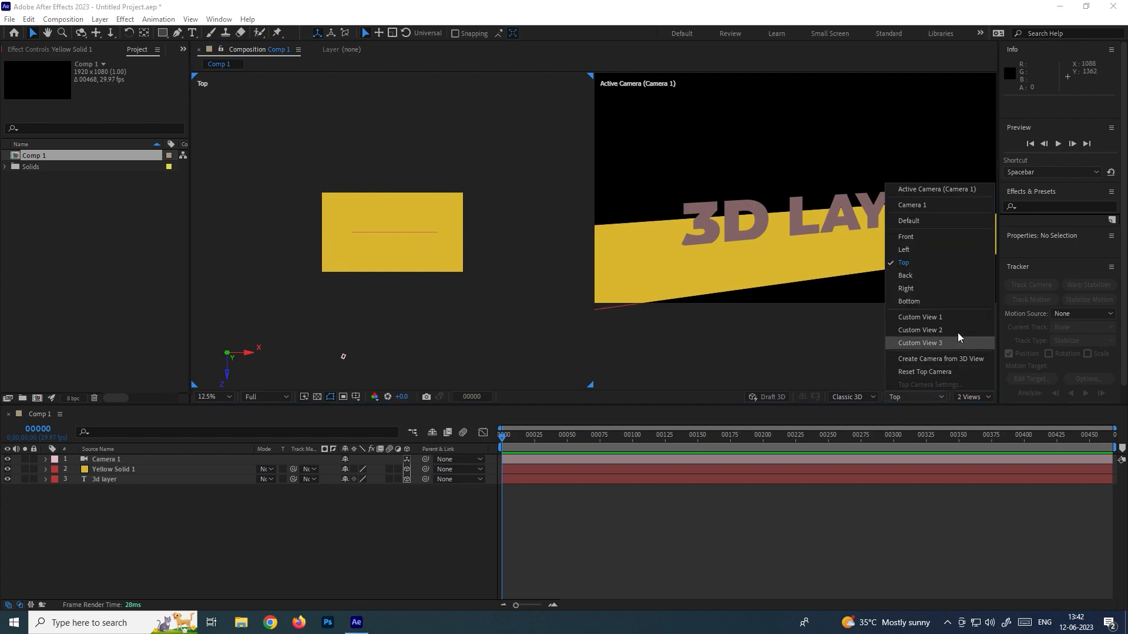
click(908, 249)
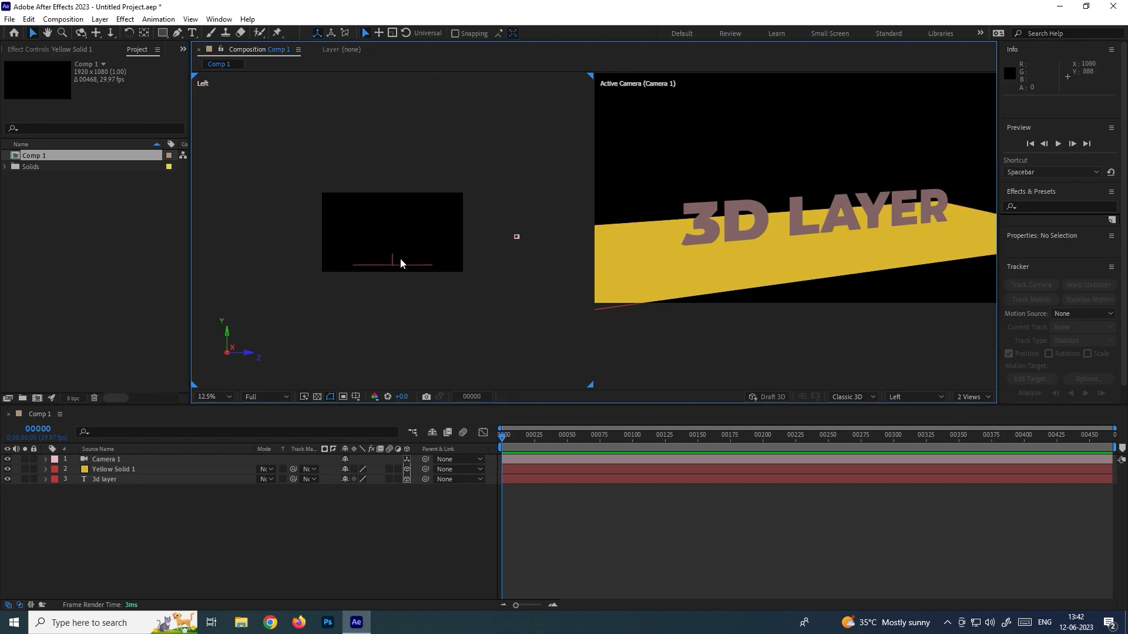
click(923, 399)
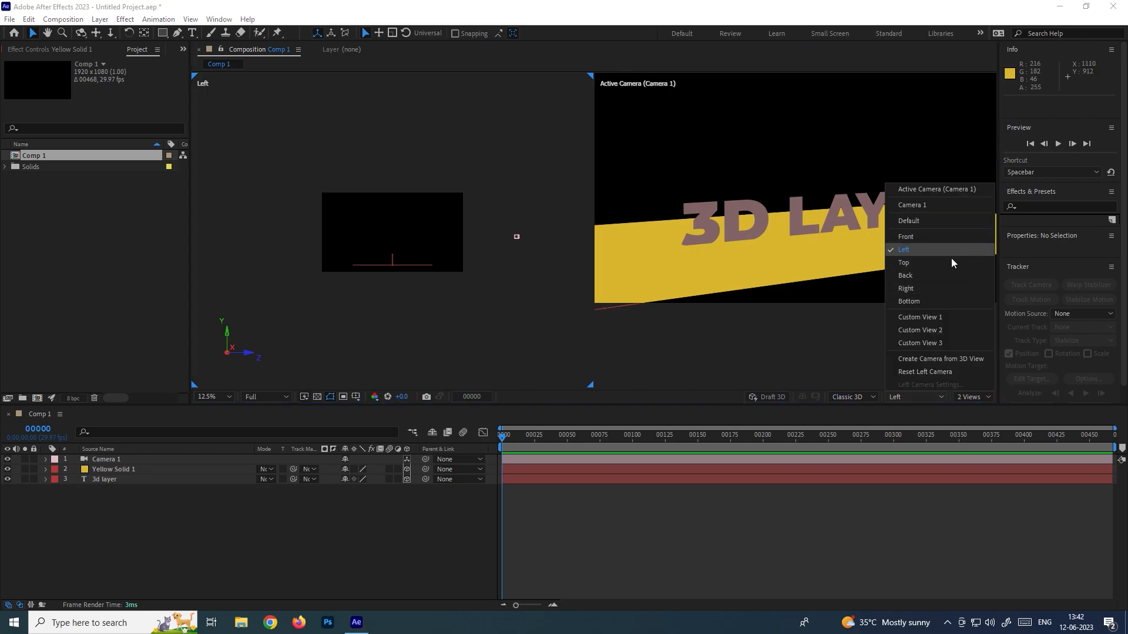
click(918, 262)
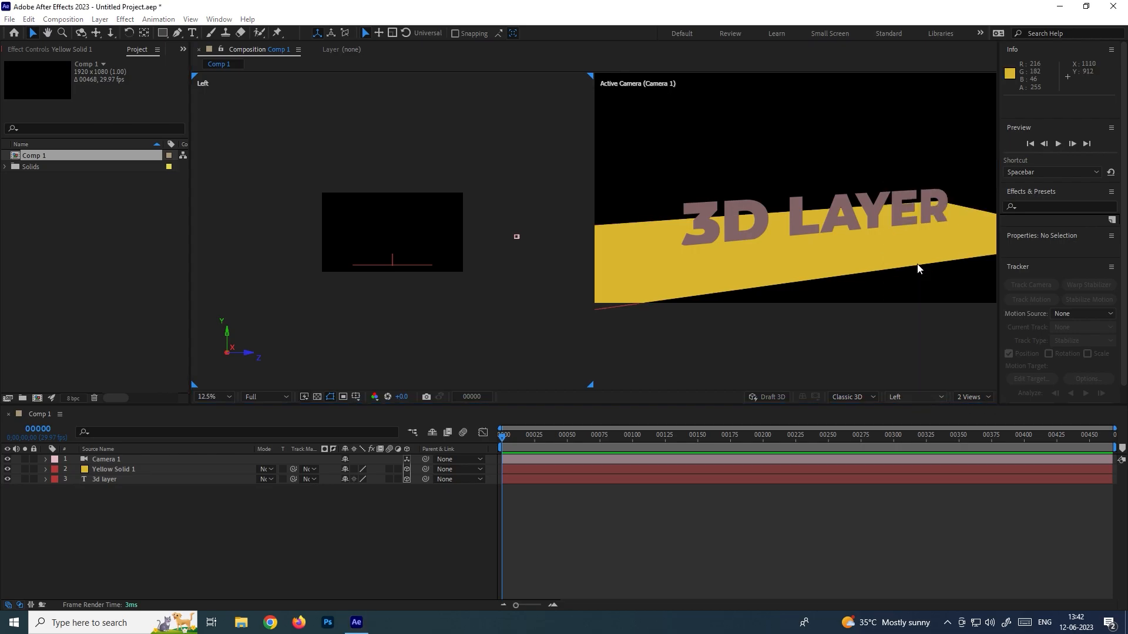
click(114, 470)
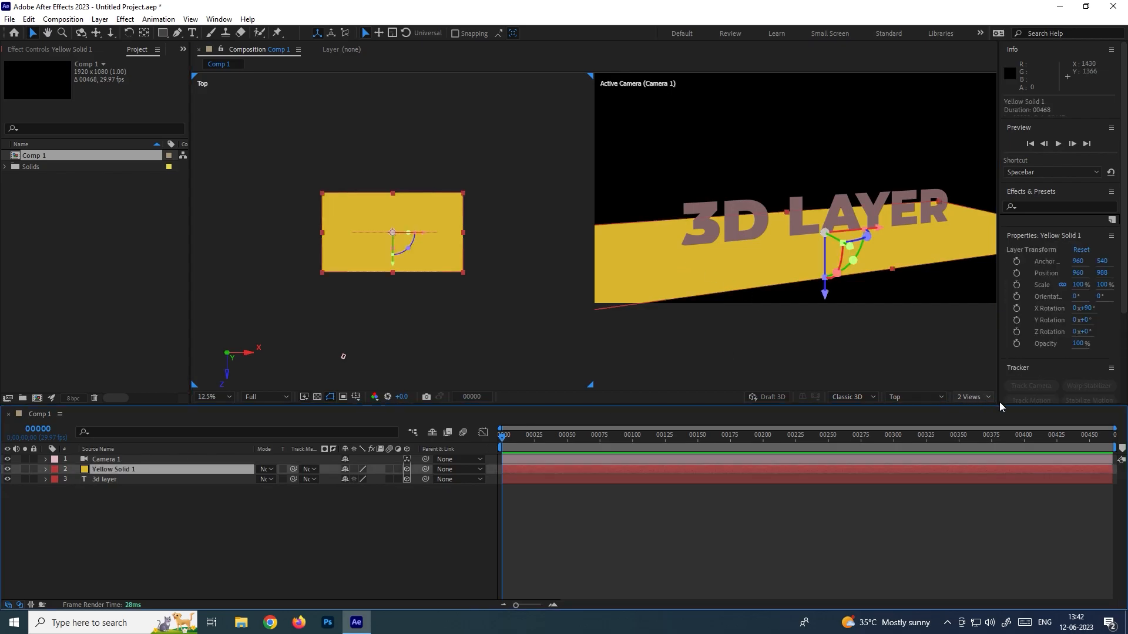
Step: Return to a single view and orbit Camera 1 to about -152, 239, -1434
click(972, 397)
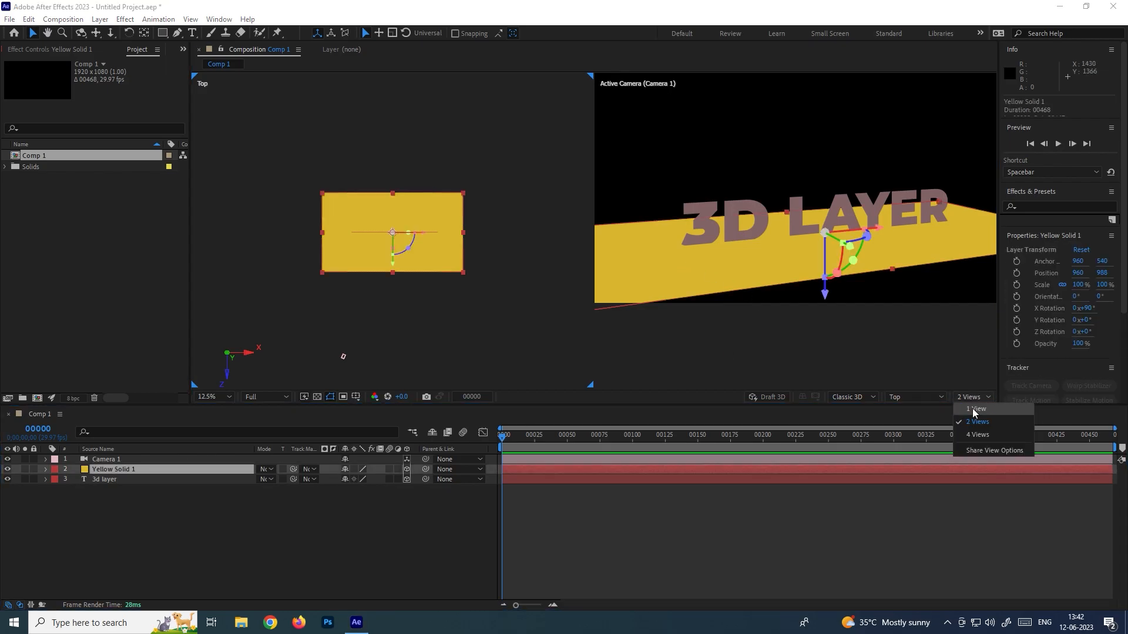
click(972, 408)
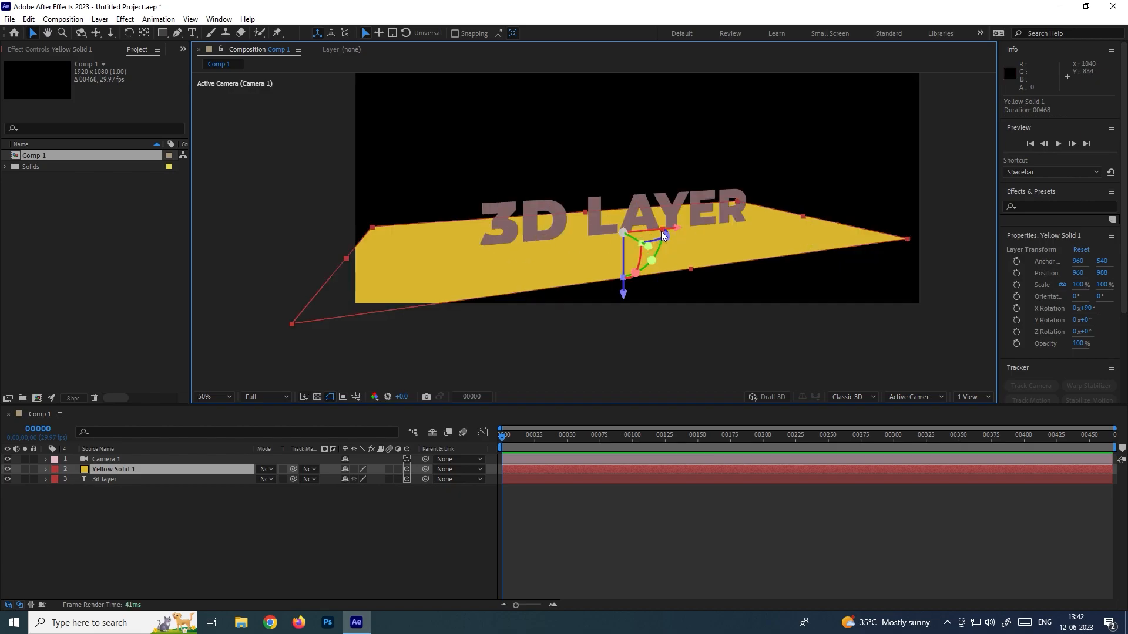
click(139, 458)
click(81, 33)
drag(511, 201, 635, 248)
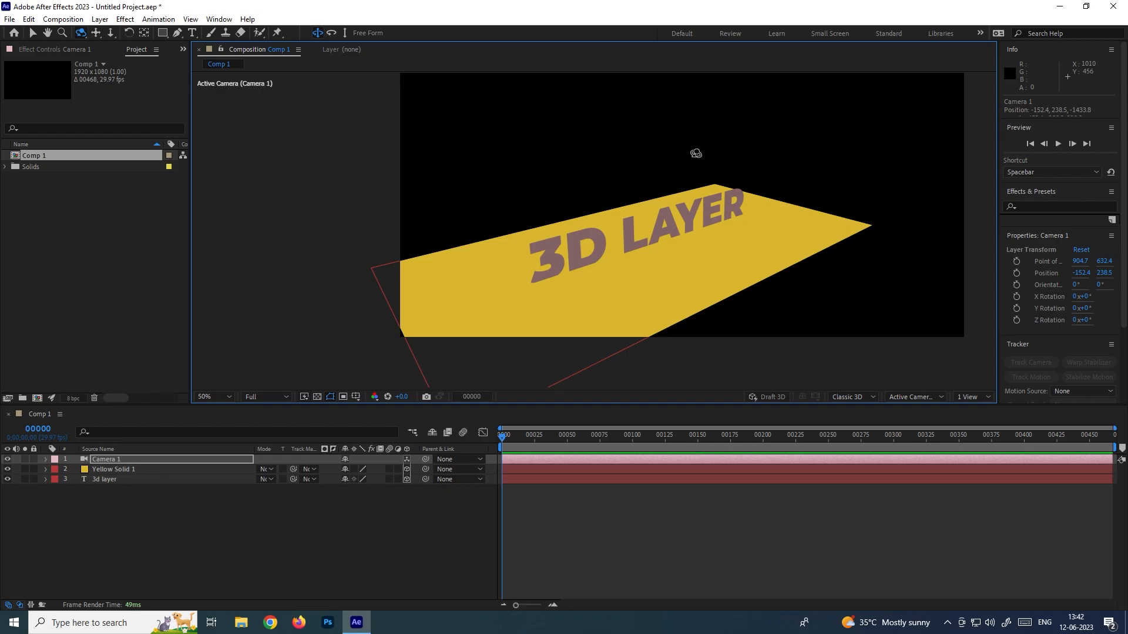
Step: Start a new Point light and set its color to white (FFFFFF)
click(100, 19)
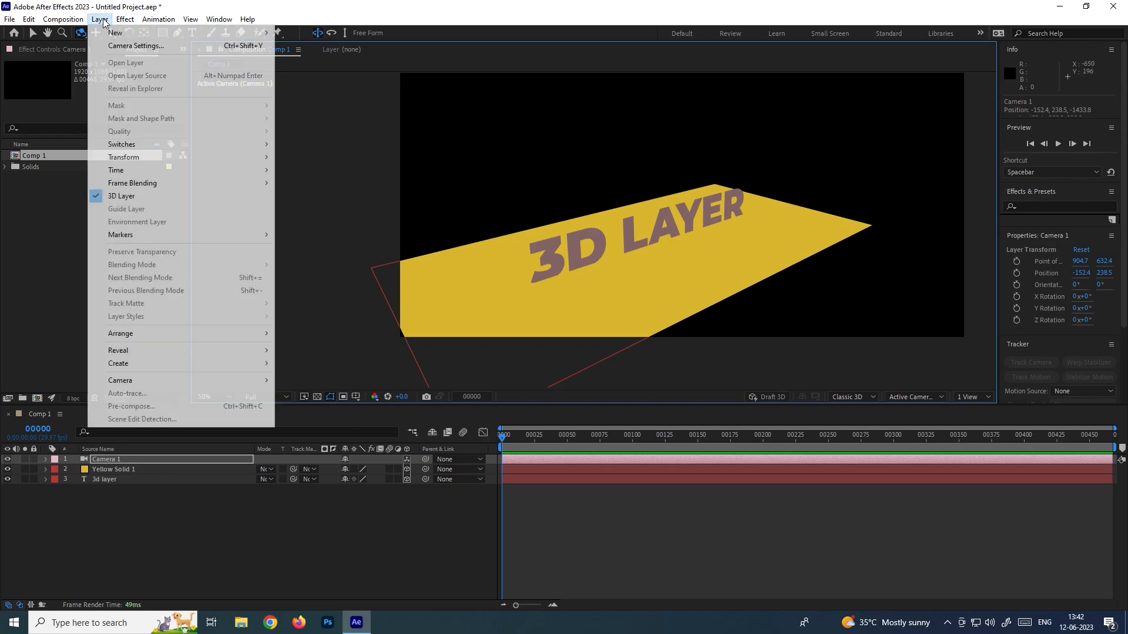
mouse_move(176, 33)
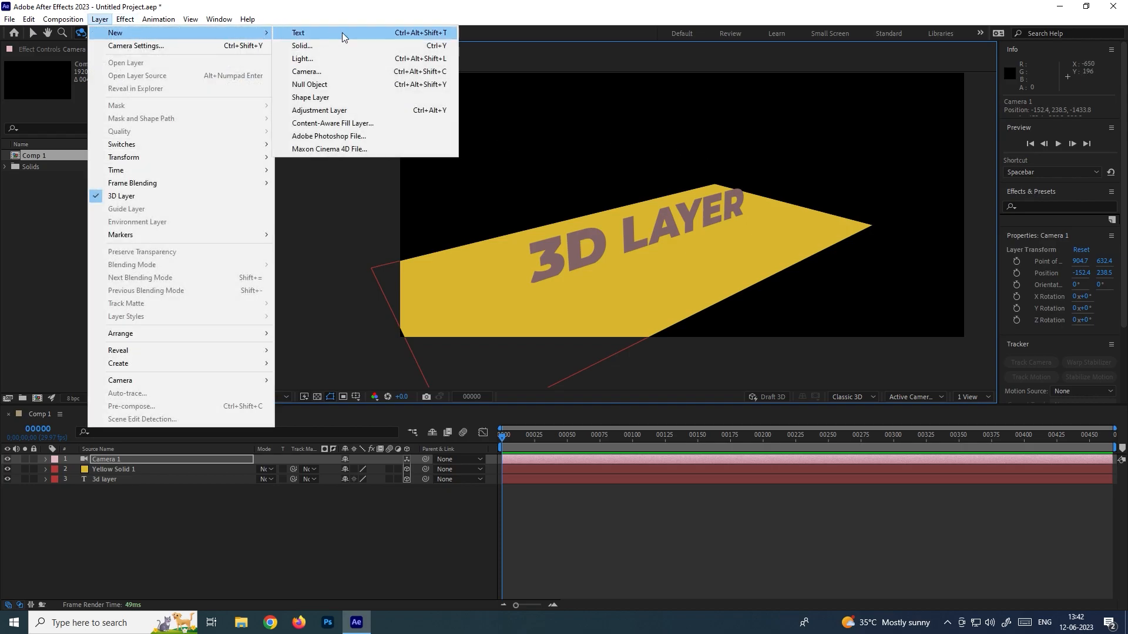
click(313, 59)
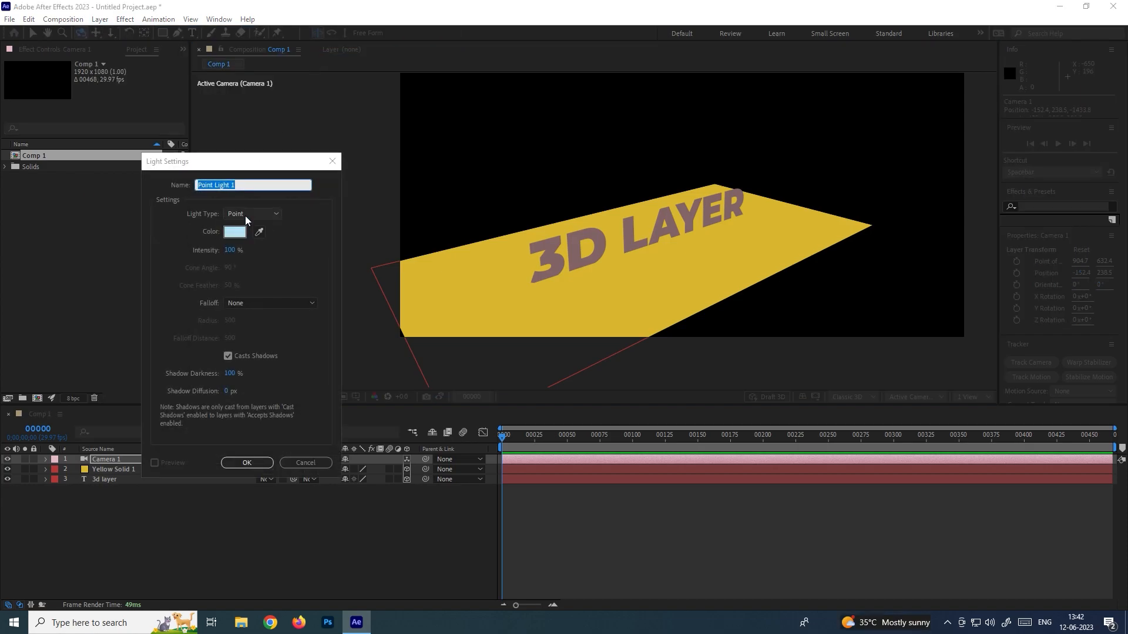
click(246, 214)
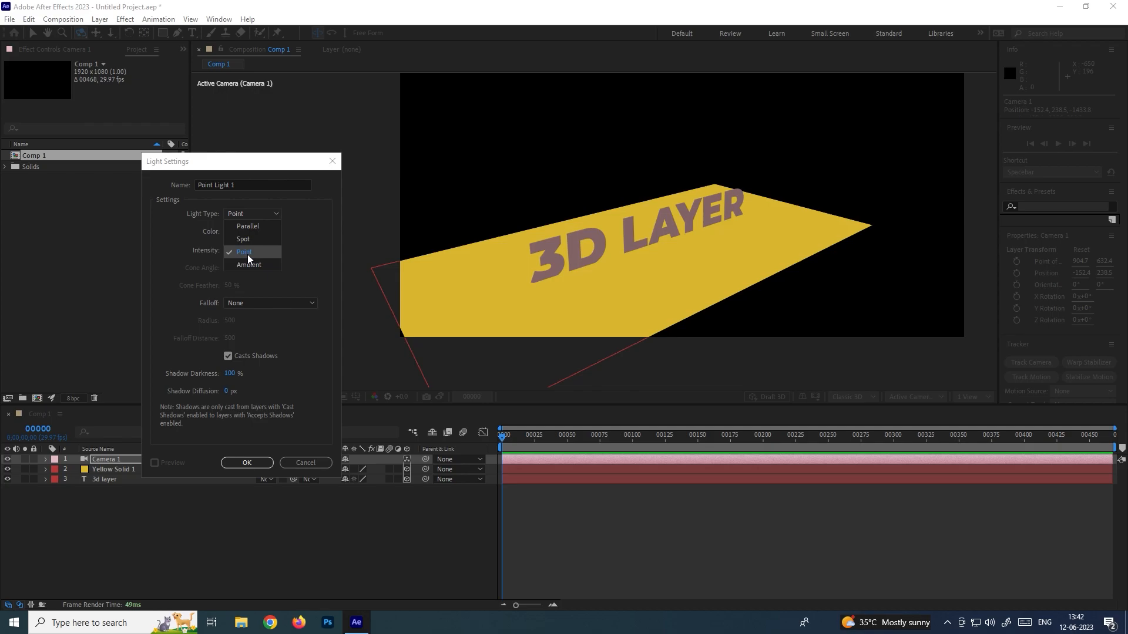
click(247, 255)
click(235, 232)
drag(224, 369, 82, 270)
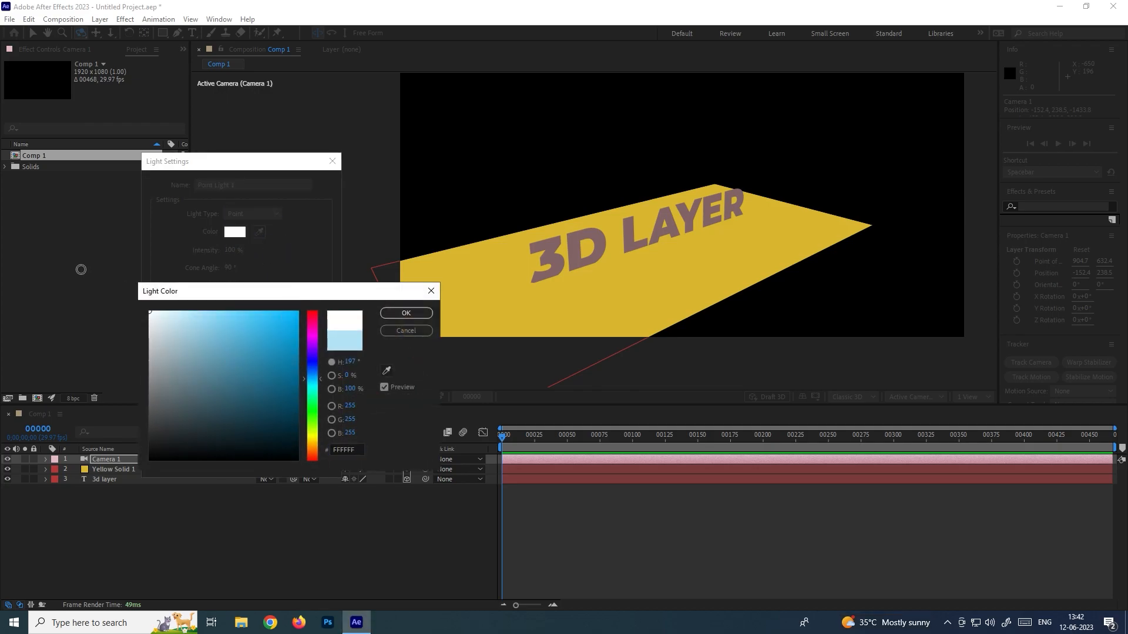
click(410, 315)
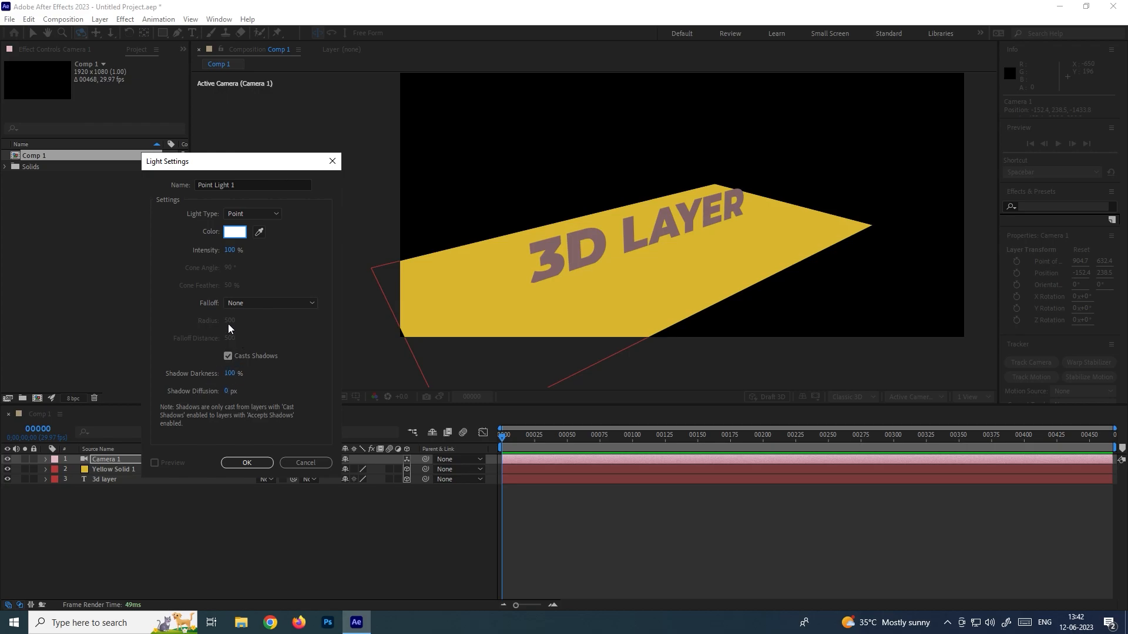
Step: Set the light's intensity to 100% and create the light
drag(229, 254, 238, 253)
click(233, 250)
text(100)
key(Return)
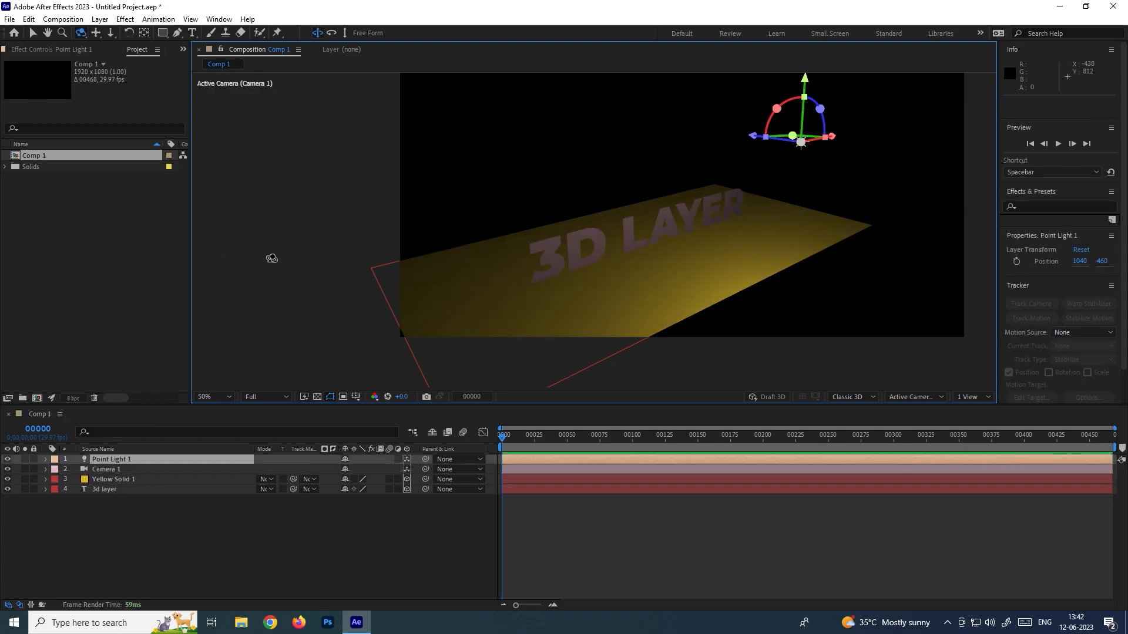
Step: Undo the new light and add a white Point light again with 100% intensity and shadow casting enabled
key(ctrl+z)
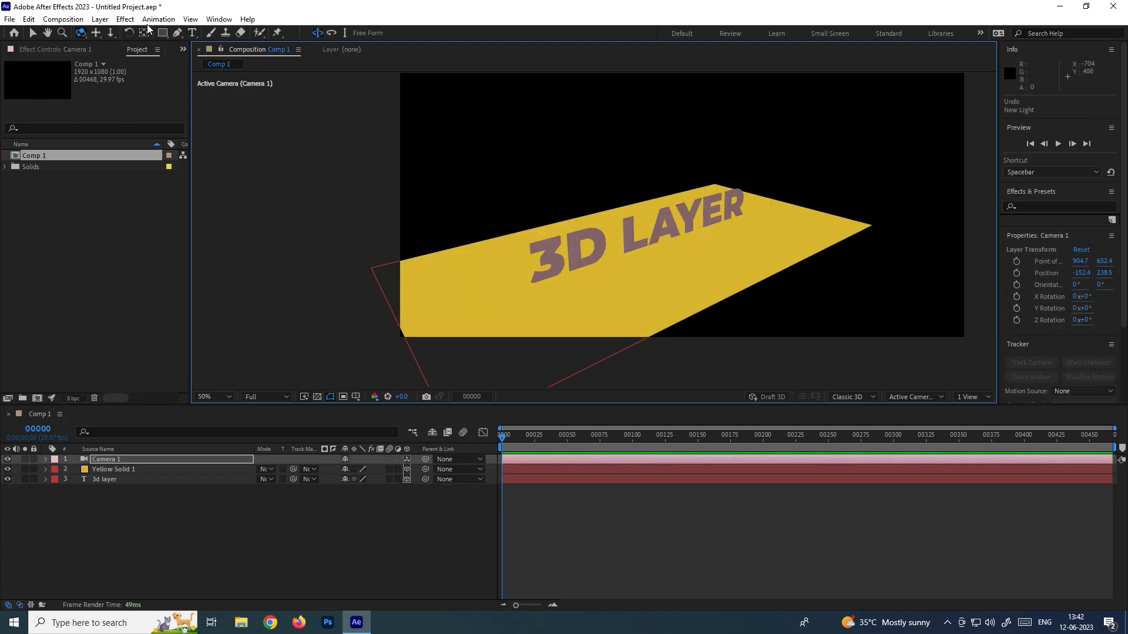
click(100, 19)
mouse_move(125, 37)
click(320, 60)
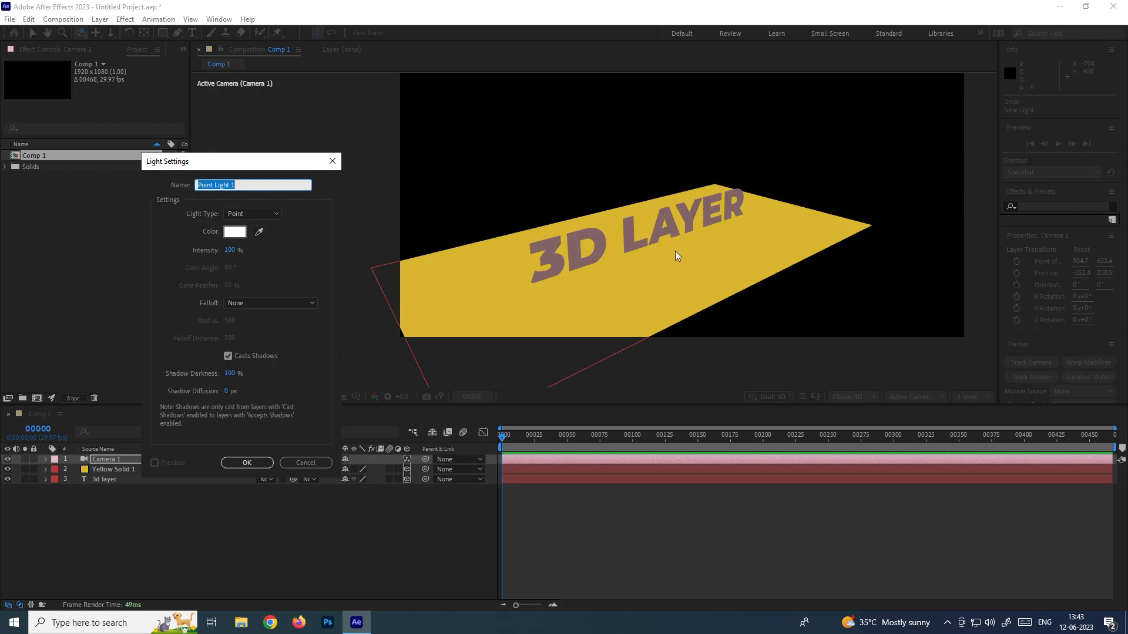
click(253, 465)
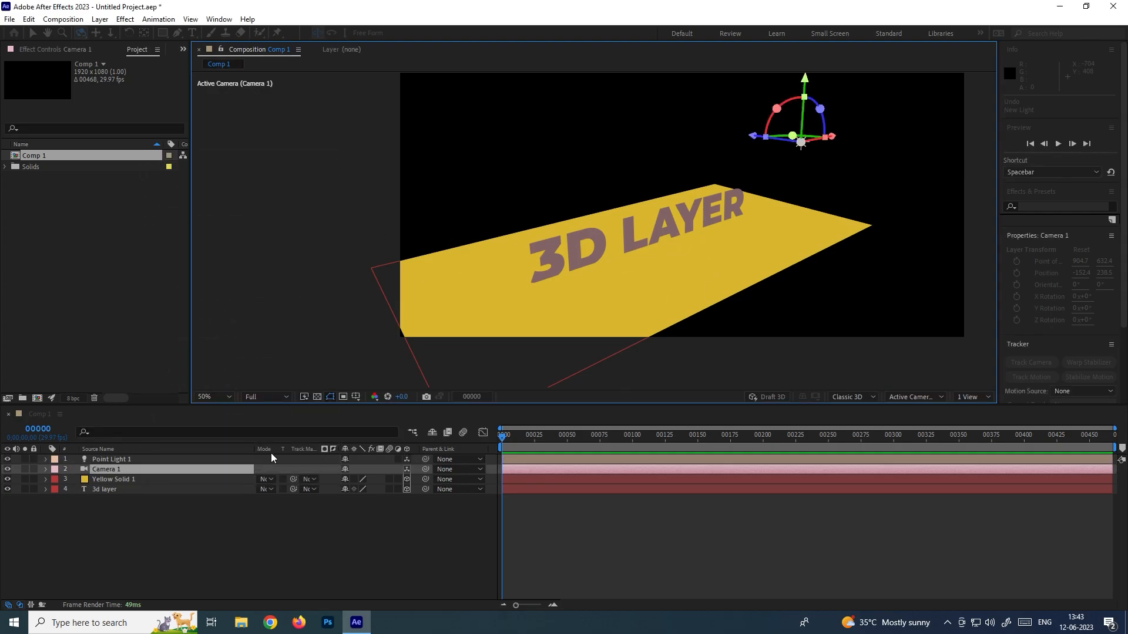
Step: Lower Point Light 1 and shift it in depth with its axis handles to about 1040, 707, -340
click(34, 33)
drag(804, 103, 808, 176)
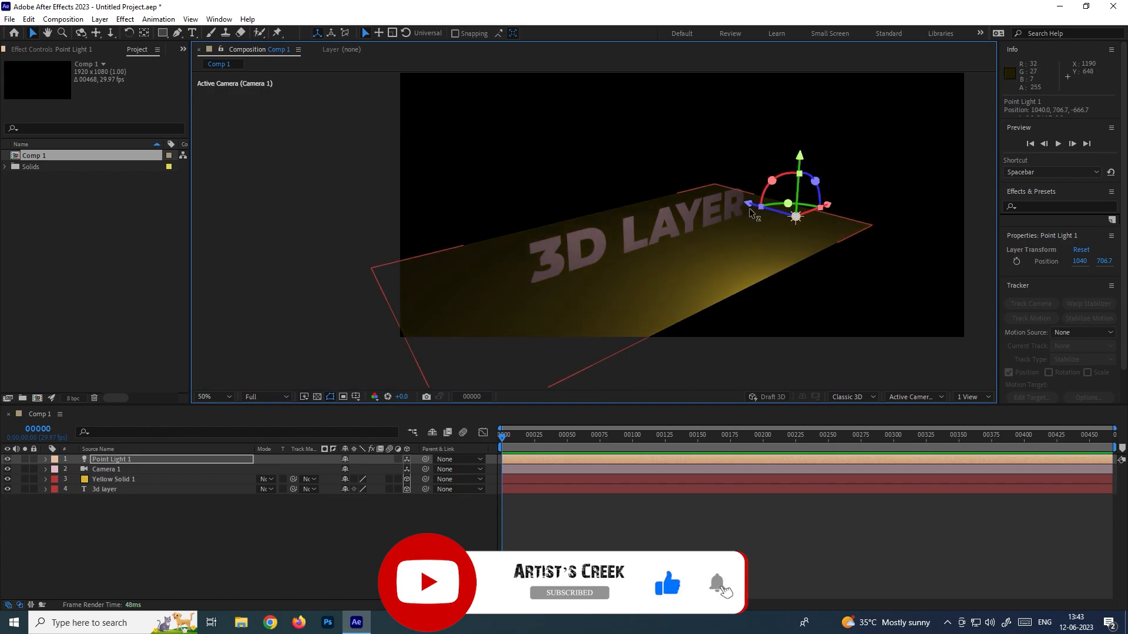
drag(736, 196, 672, 226)
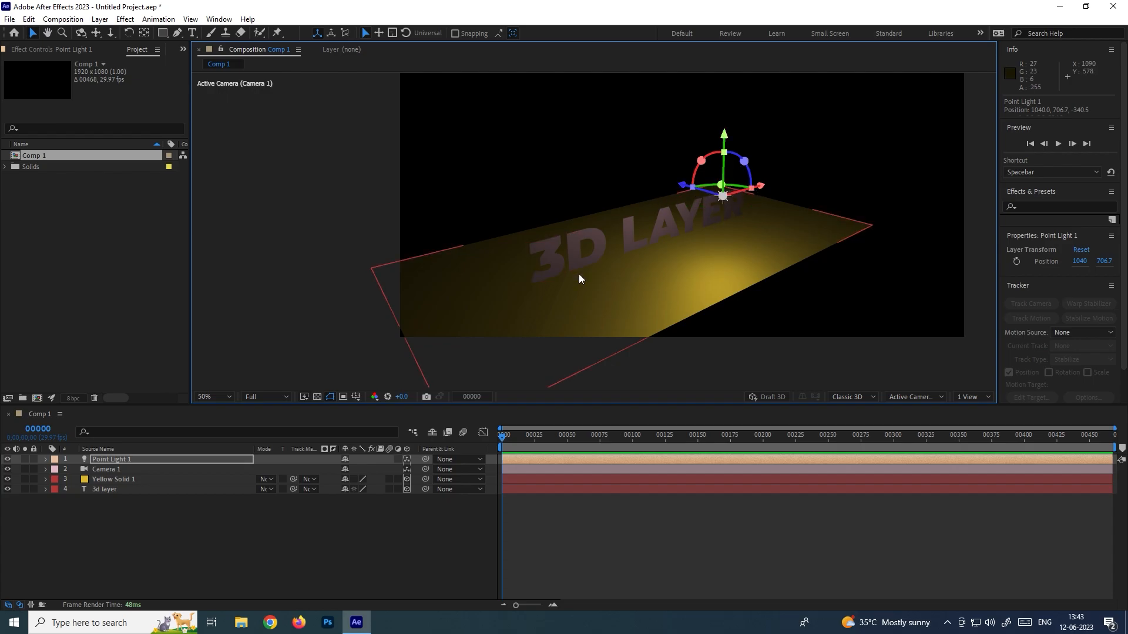
Step: Adjust the intensity of Point Light 1 with preview enabled, and shift the light in depth to about z -288
double_click(158, 458)
drag(207, 167, 298, 186)
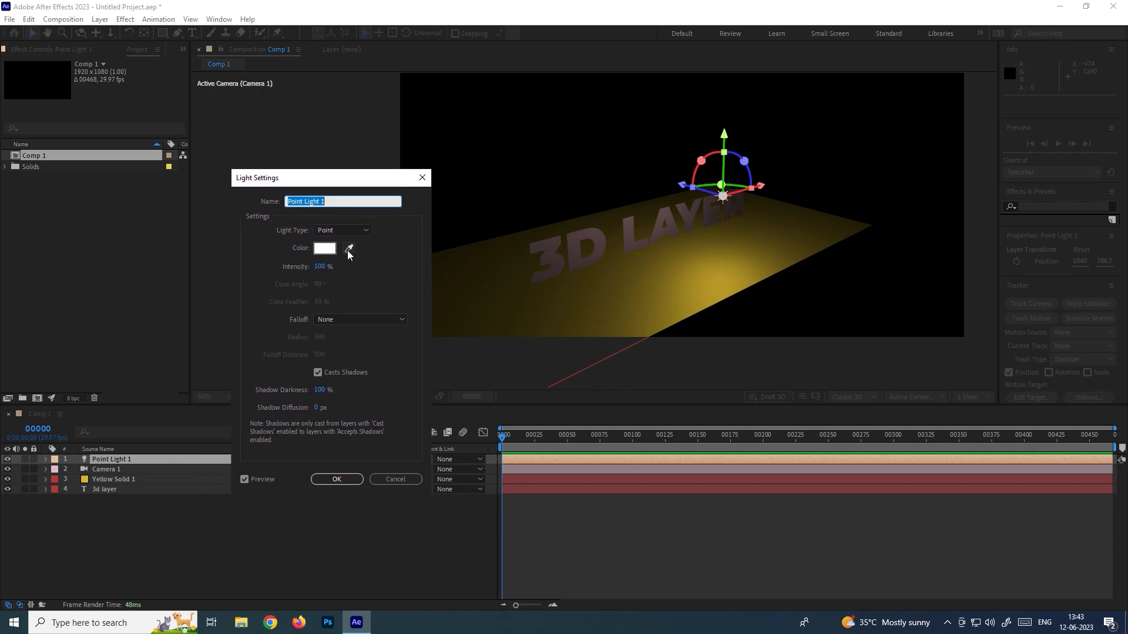
drag(323, 267, 384, 276)
click(254, 477)
click(255, 479)
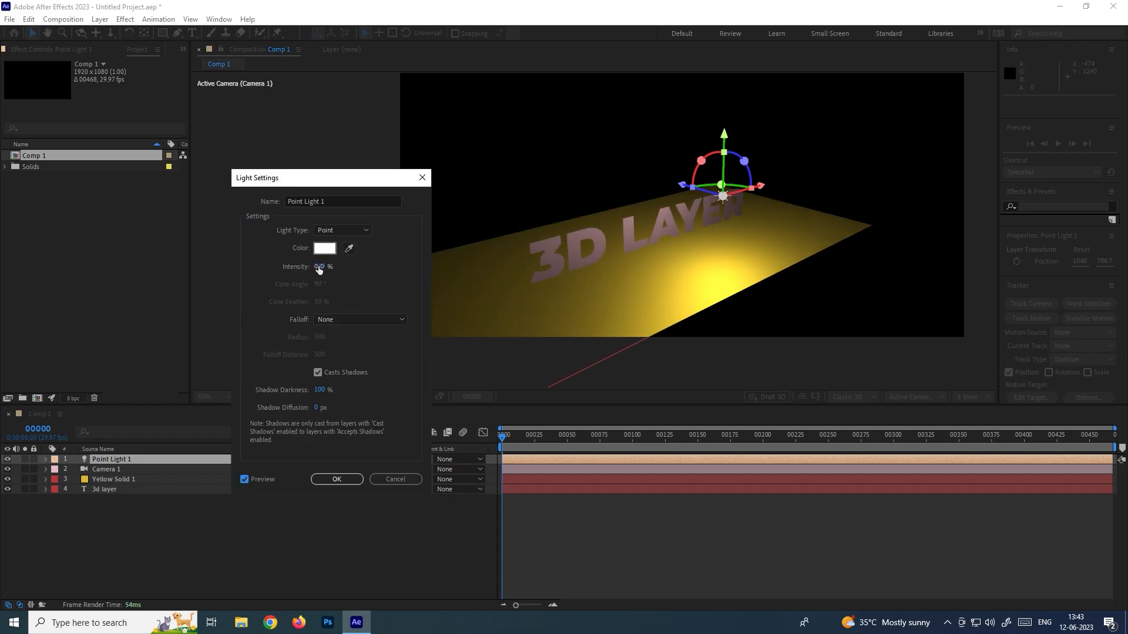
drag(304, 266, 291, 268)
click(336, 479)
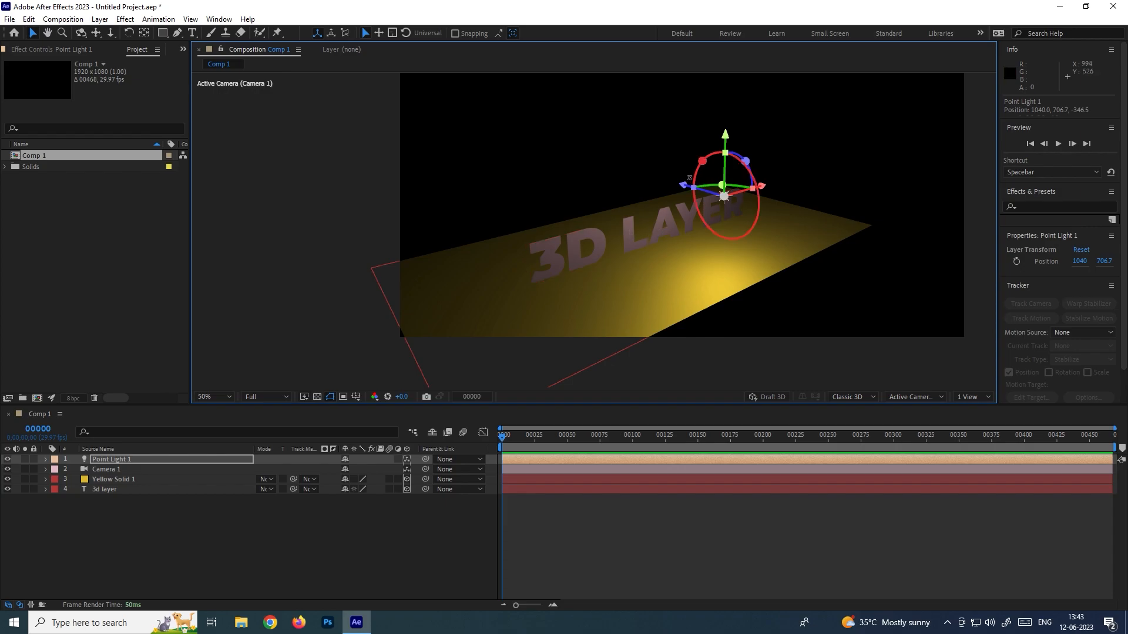
mouse_move(686, 181)
mouse_down()
mouse_move(665, 173)
mouse_move(705, 194)
mouse_up()
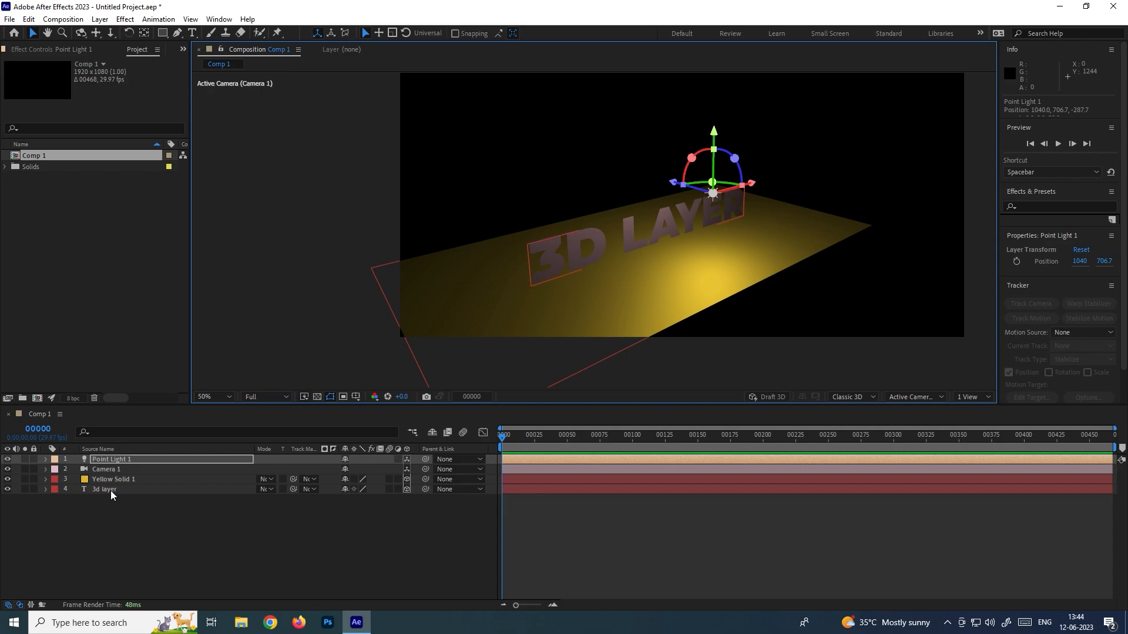
Step: Turn on Casts Shadows in the material options of the 3d layer text
click(45, 489)
click(55, 496)
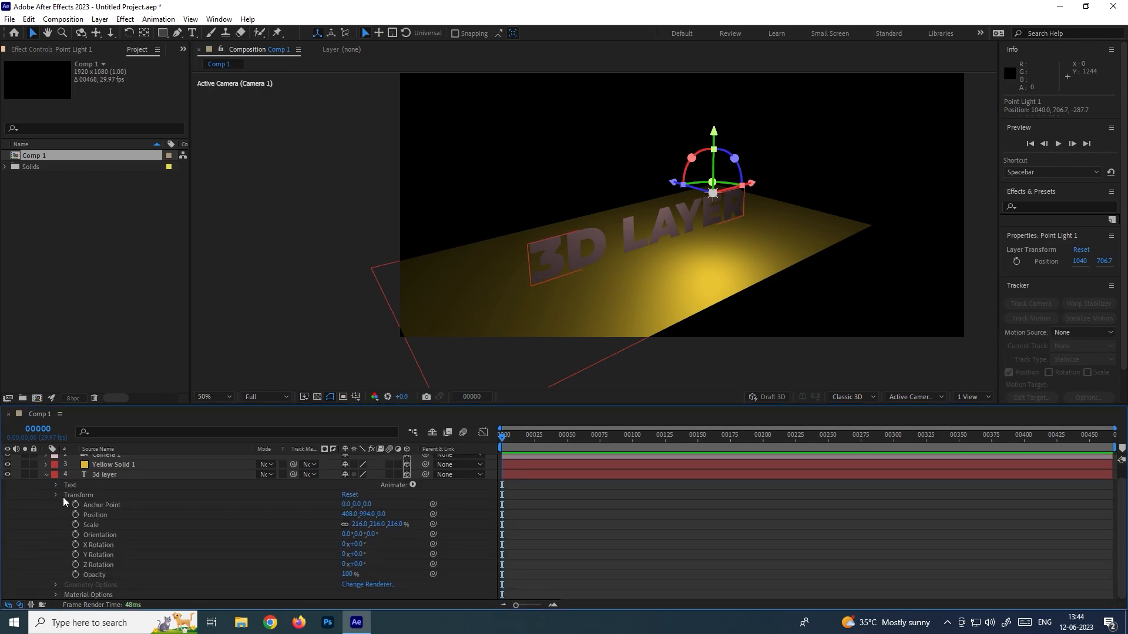
click(59, 496)
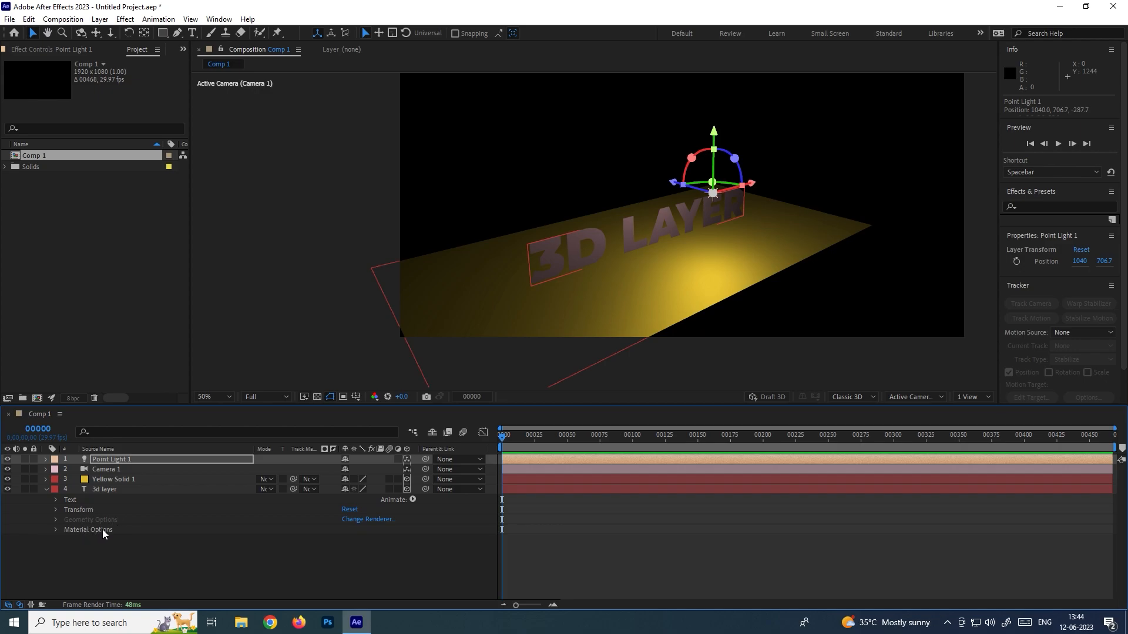
click(55, 530)
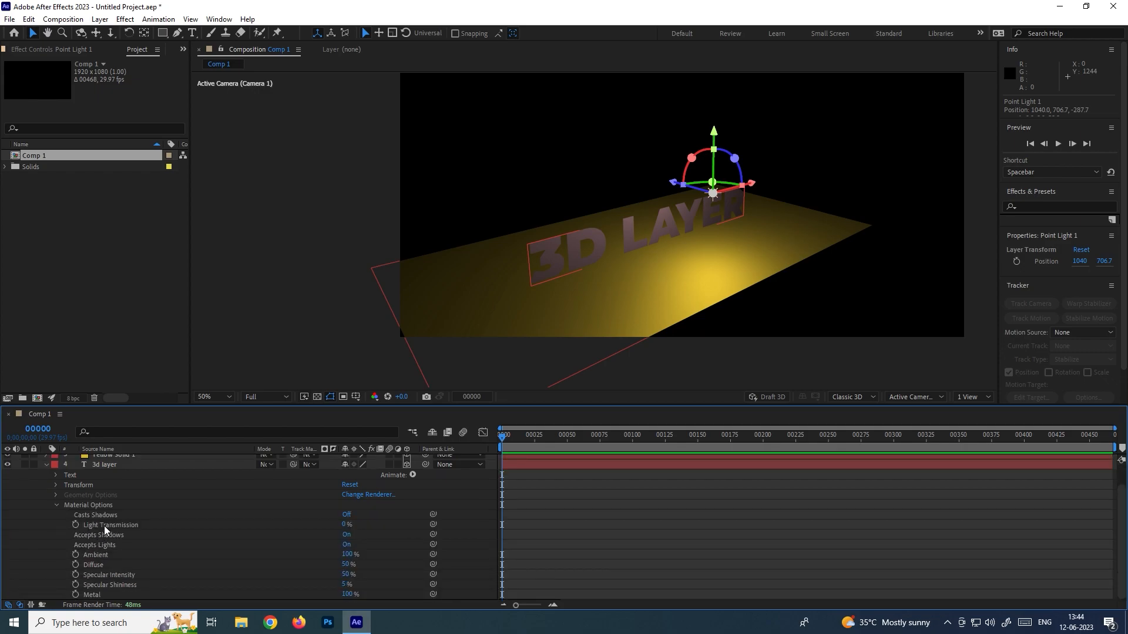
click(348, 514)
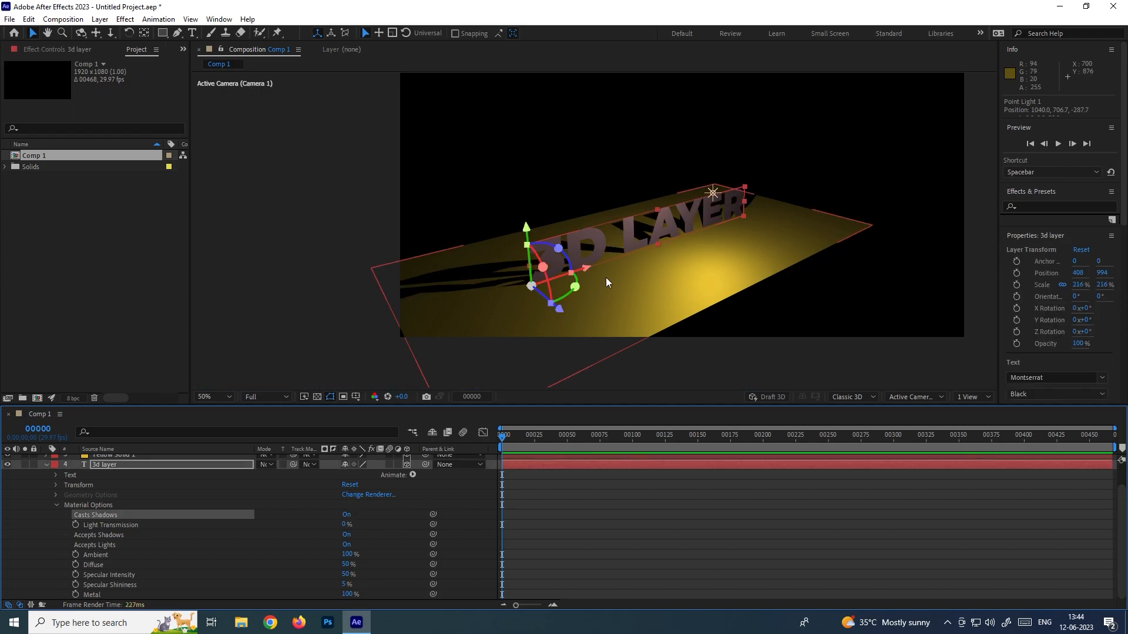
Step: Lower Point Light 1, try it behind the text, and place it in front at about 1040, 877, -201
scroll(174, 476, up, 2)
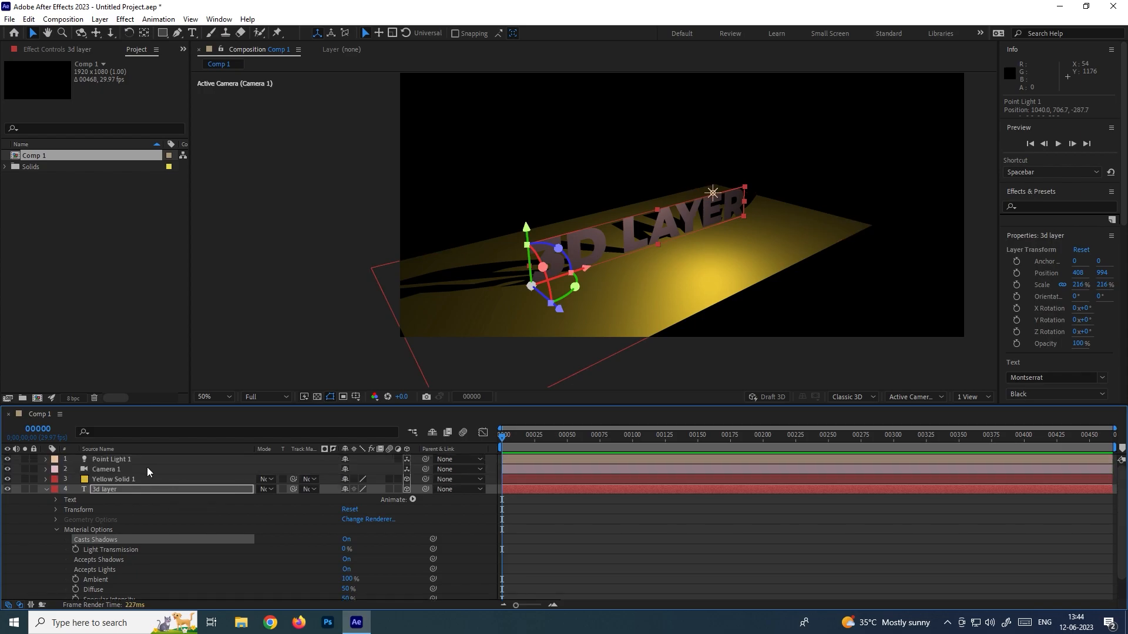
click(140, 462)
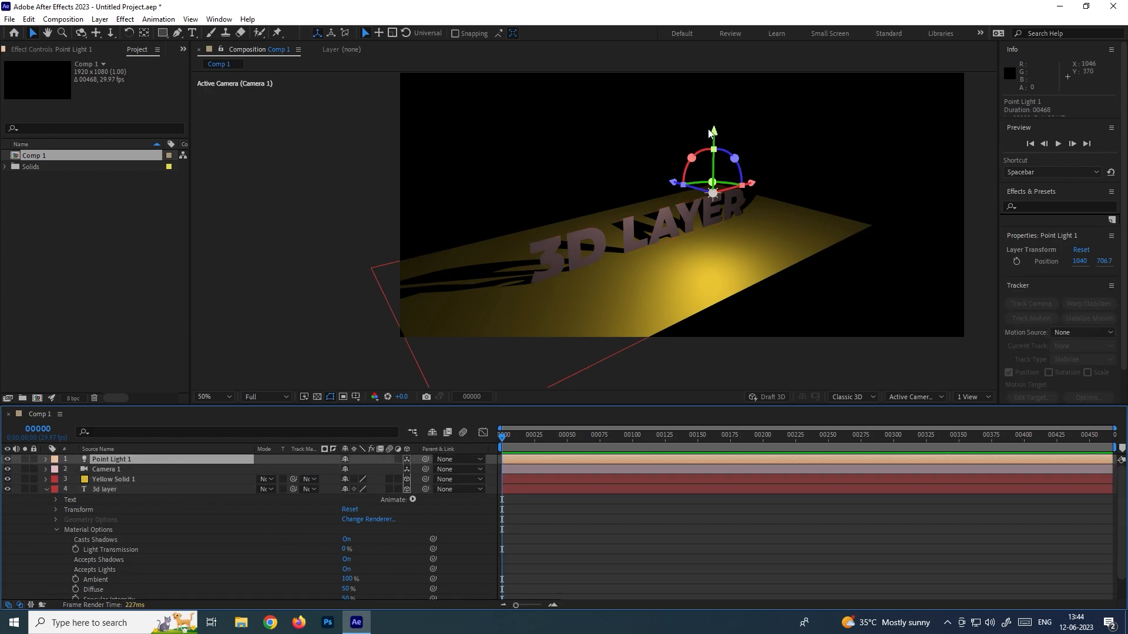
drag(713, 132, 712, 182)
drag(676, 226, 601, 194)
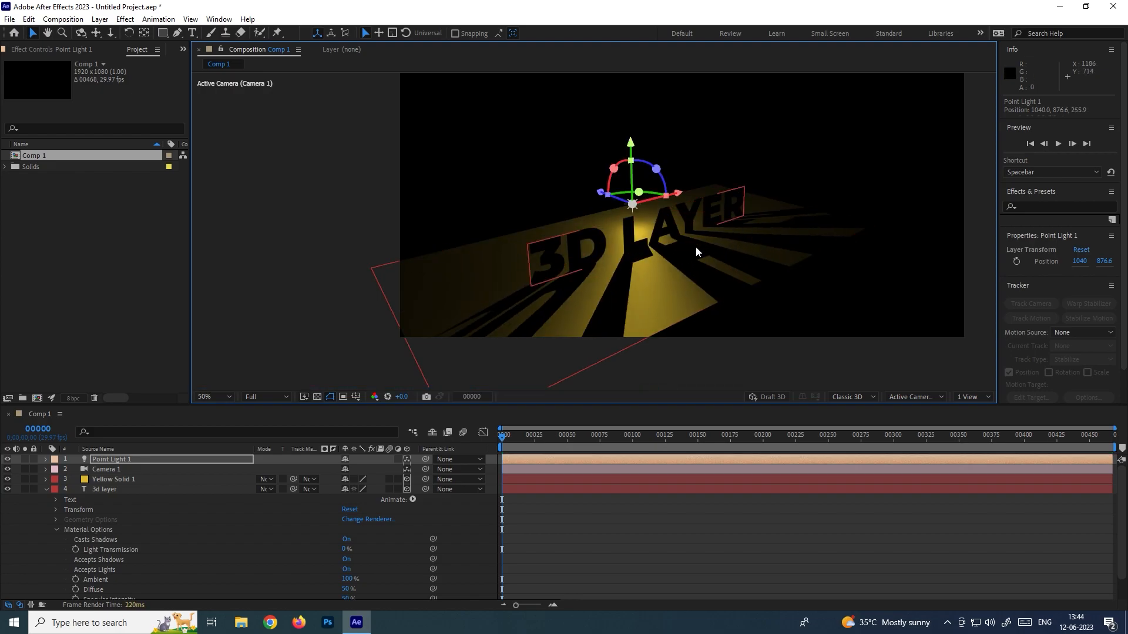
drag(604, 196, 658, 231)
Step: Orbit Camera 1 around the lit text to about -852, 452, -1083
scroll(663, 231, up, 2)
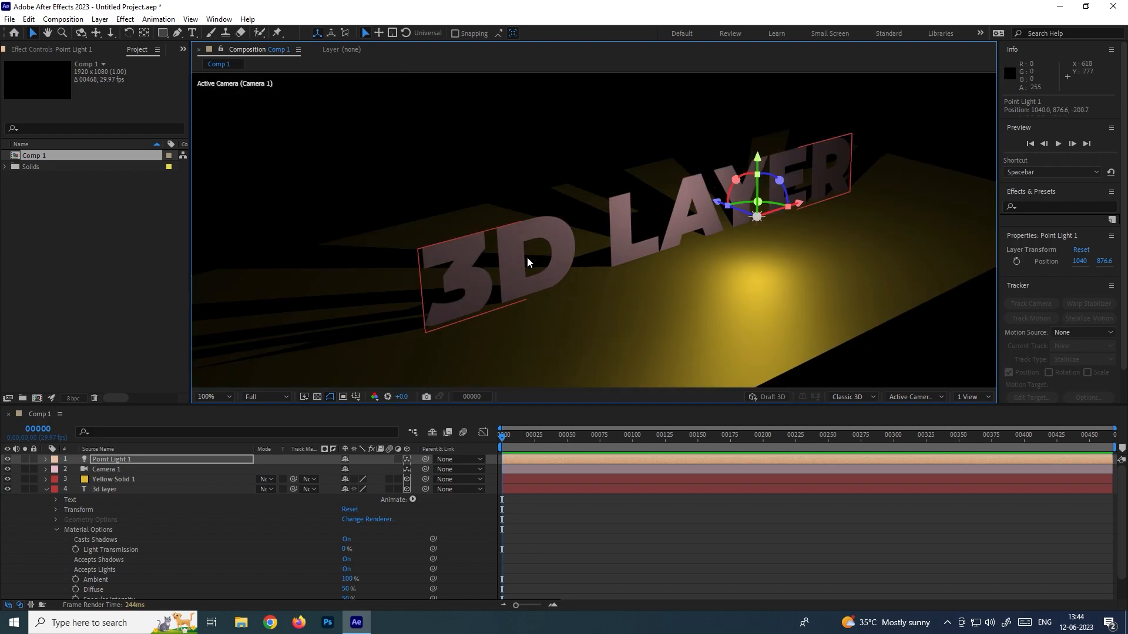
click(121, 470)
key(c)
drag(517, 221, 654, 209)
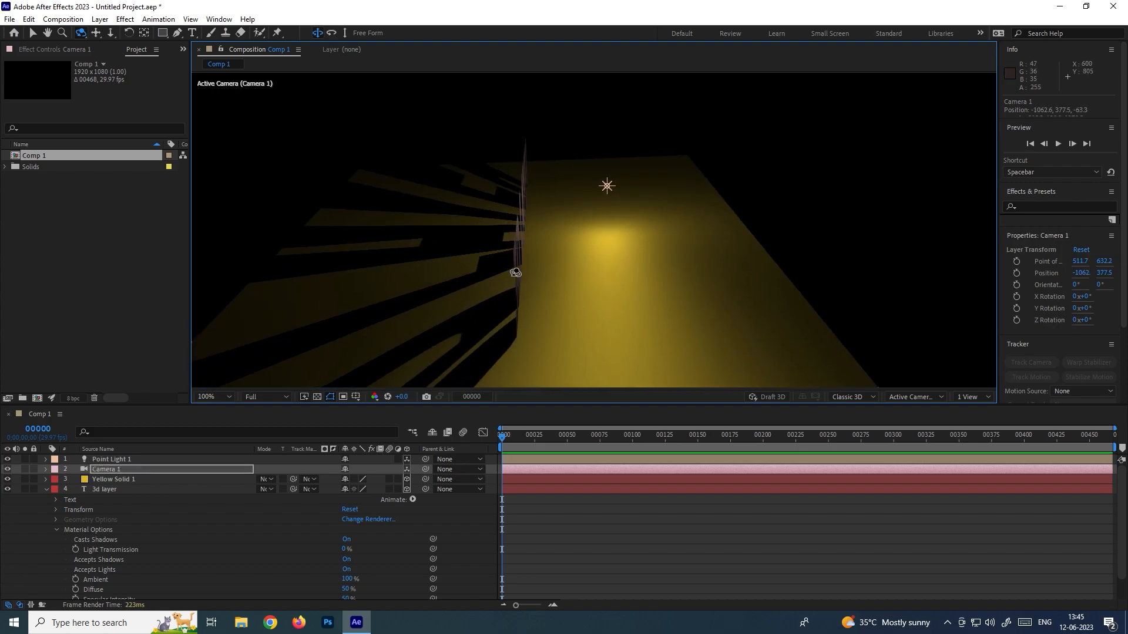
drag(622, 285, 617, 185)
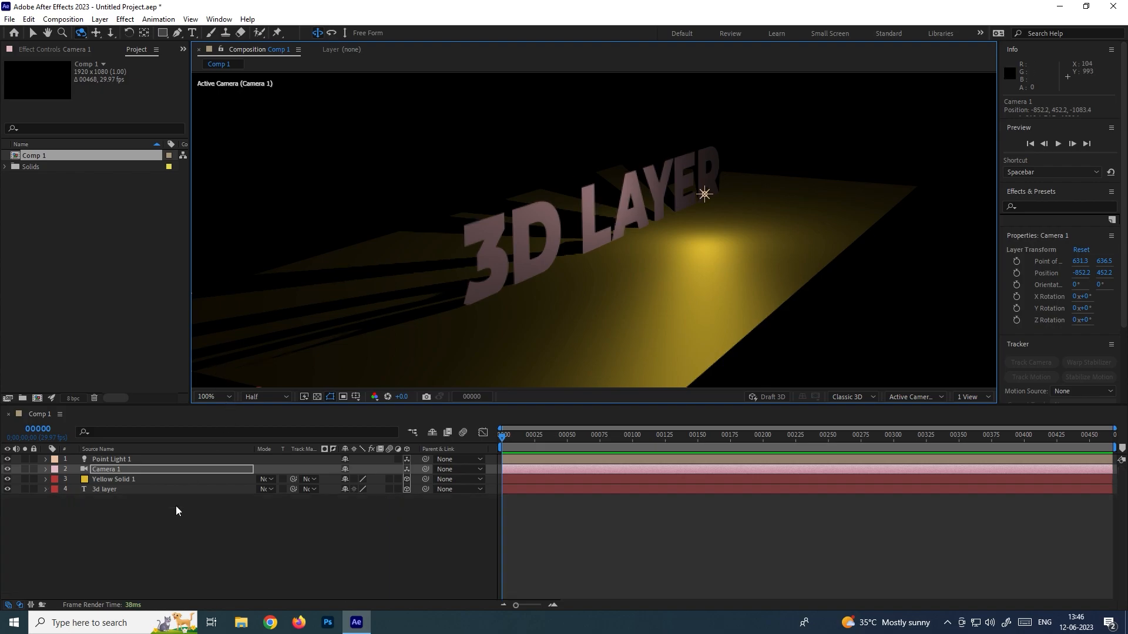
Step: Change the 3D renderer of Comp 1 from Classic 3D to Cinema 4D
click(200, 516)
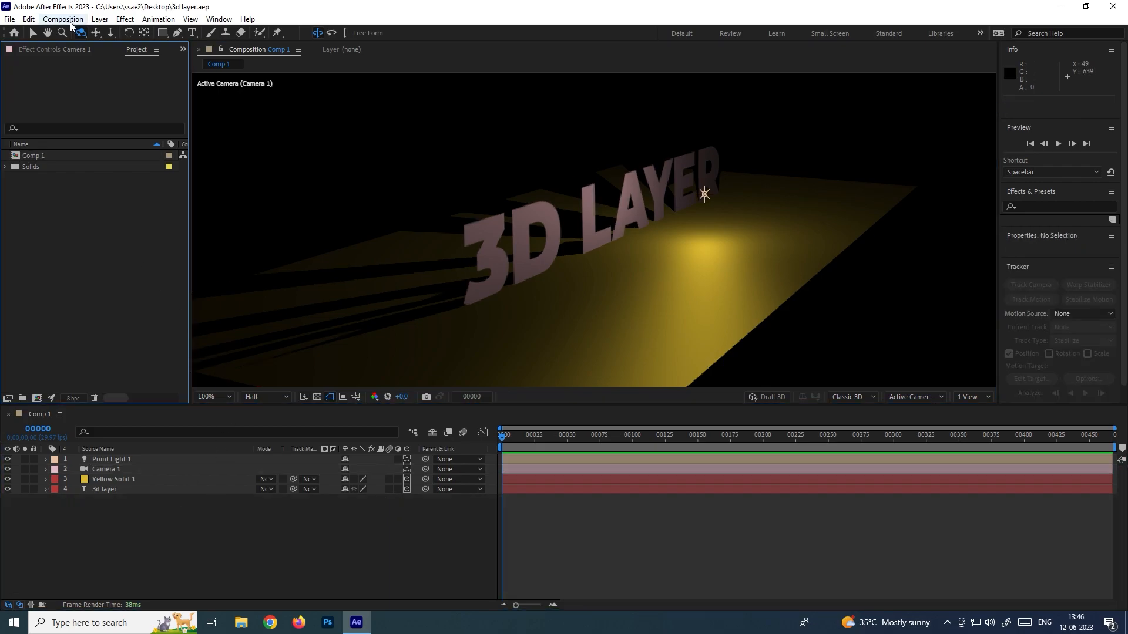
click(48, 156)
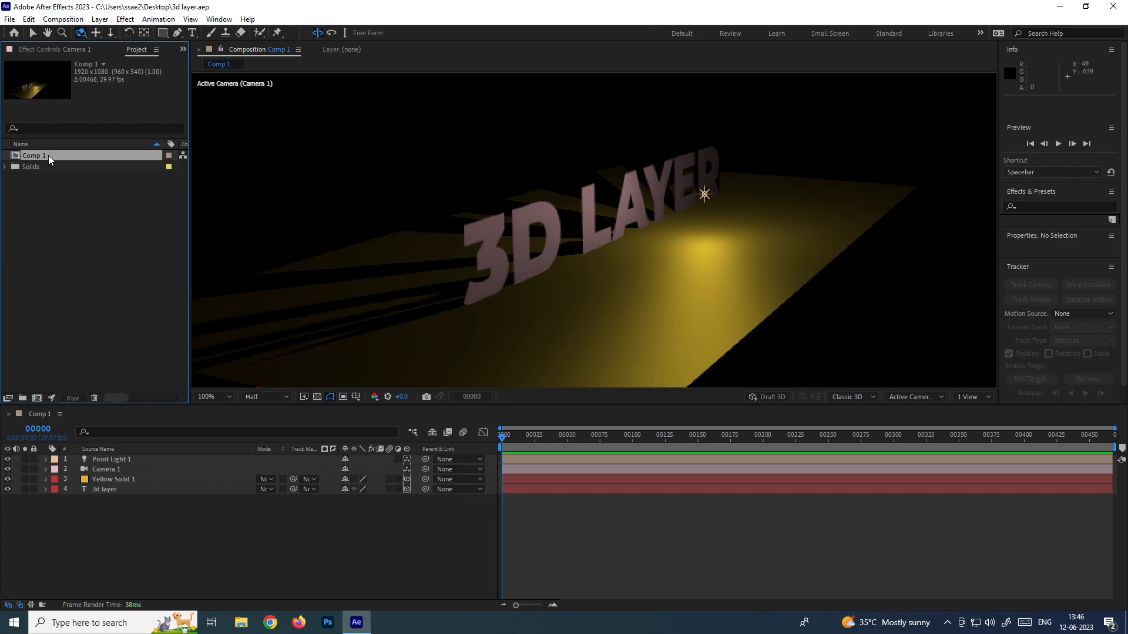
click(63, 19)
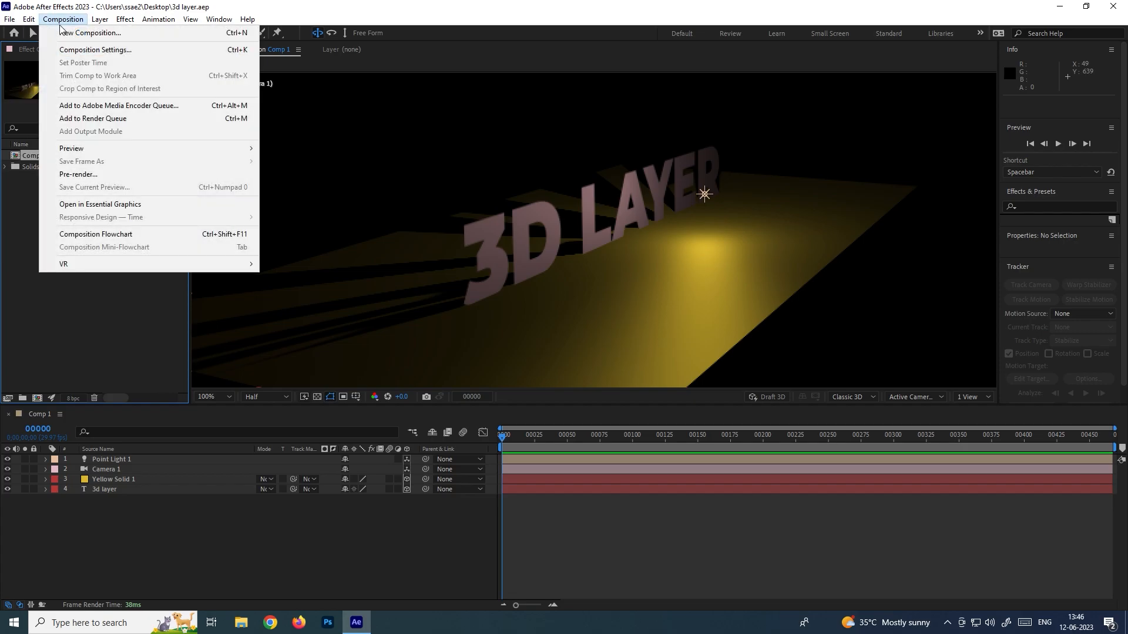
click(81, 50)
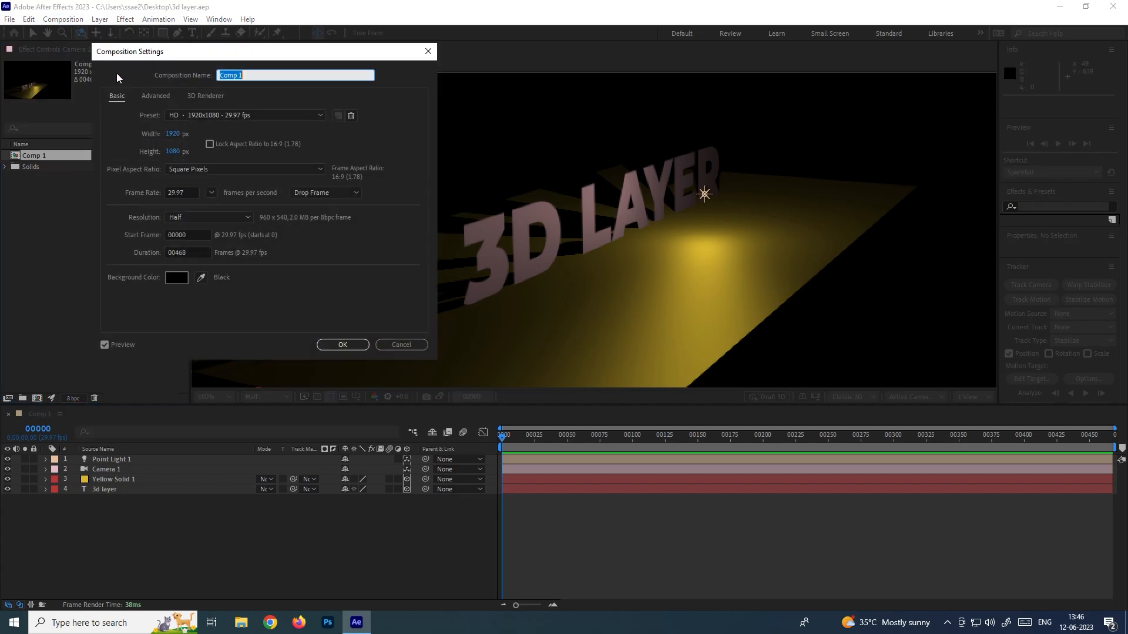
click(208, 98)
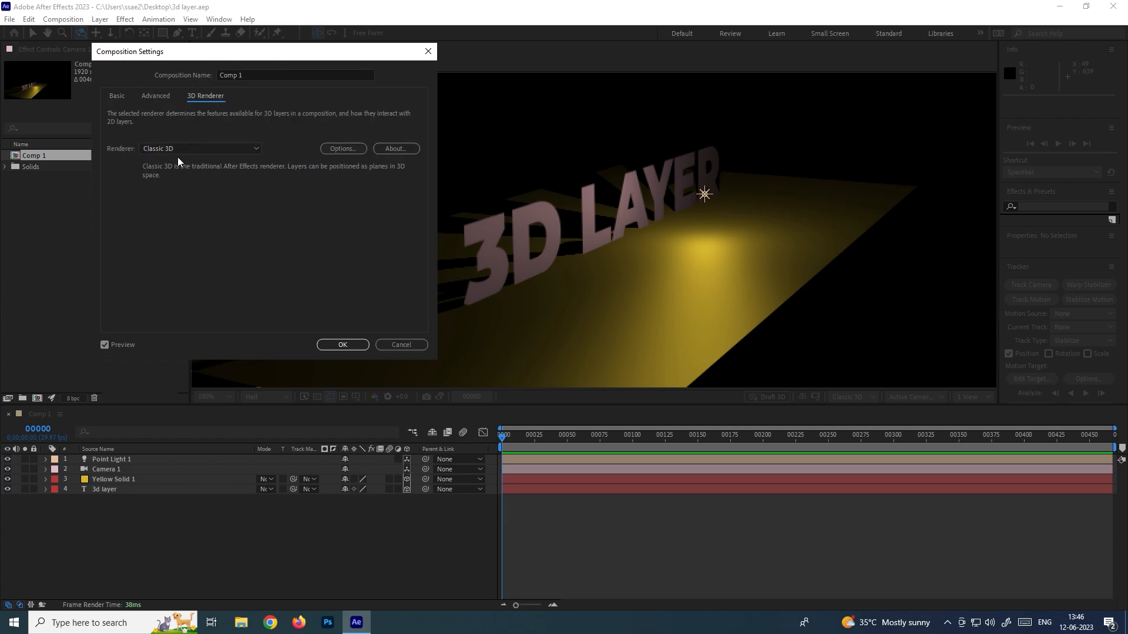
click(192, 153)
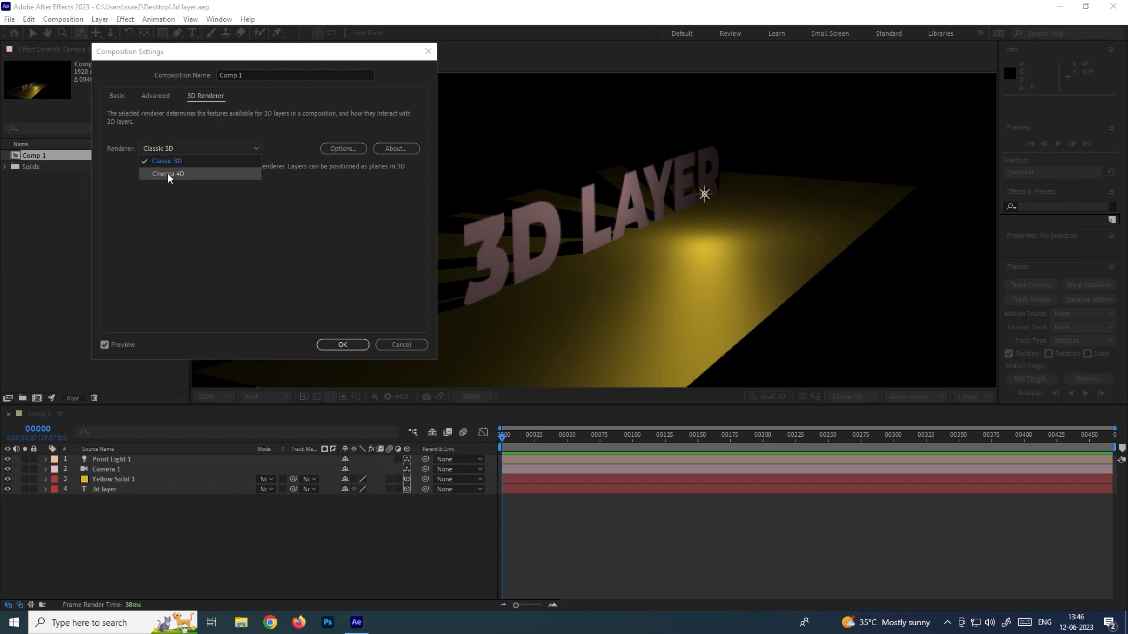
click(181, 174)
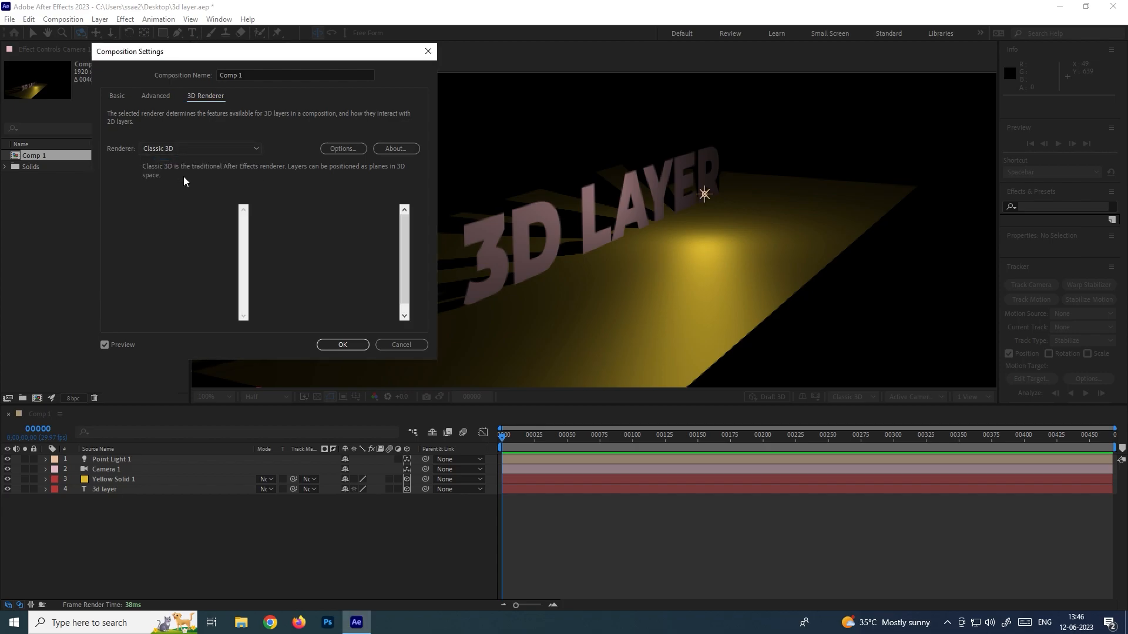
click(343, 344)
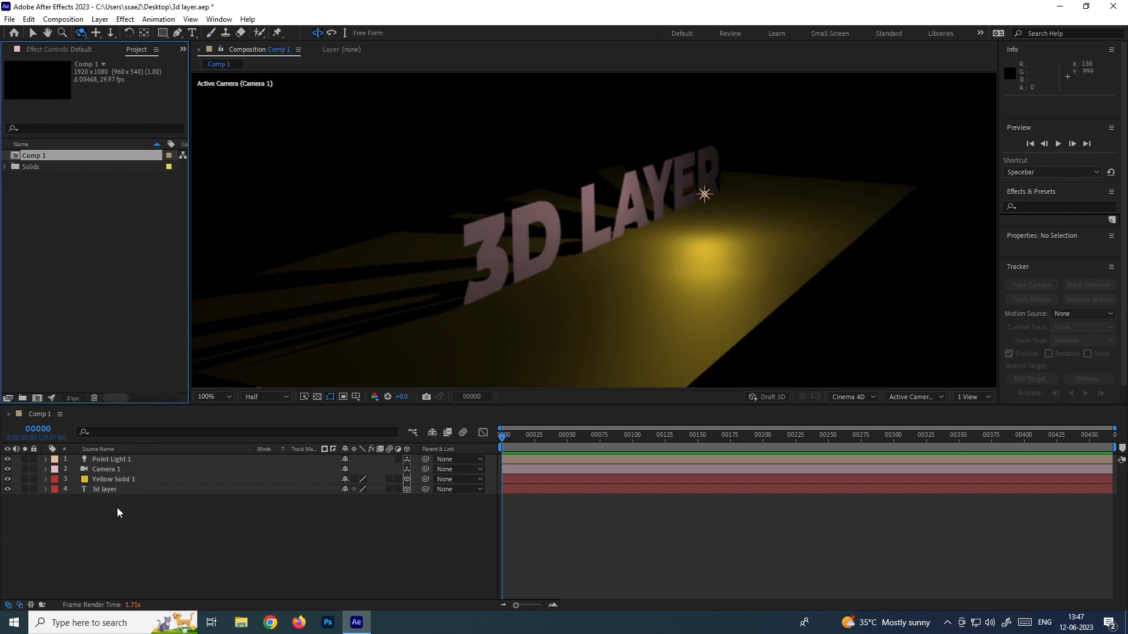
Step: Give the 3d layer text thickness by setting its Extrusion Depth to 16 in the geometry options
click(111, 490)
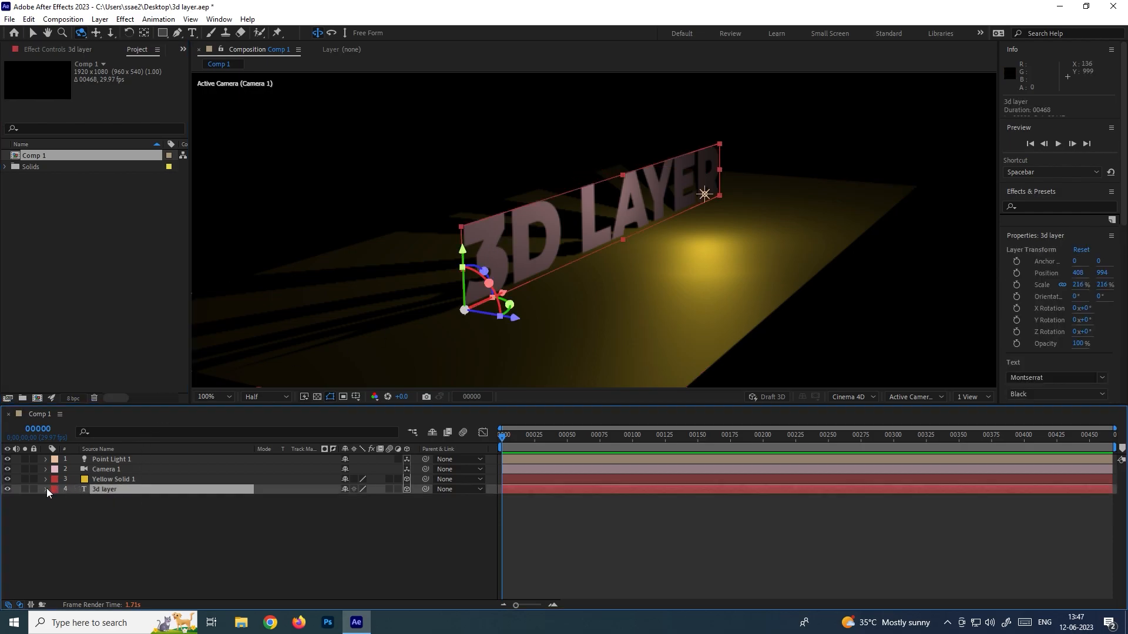
click(45, 490)
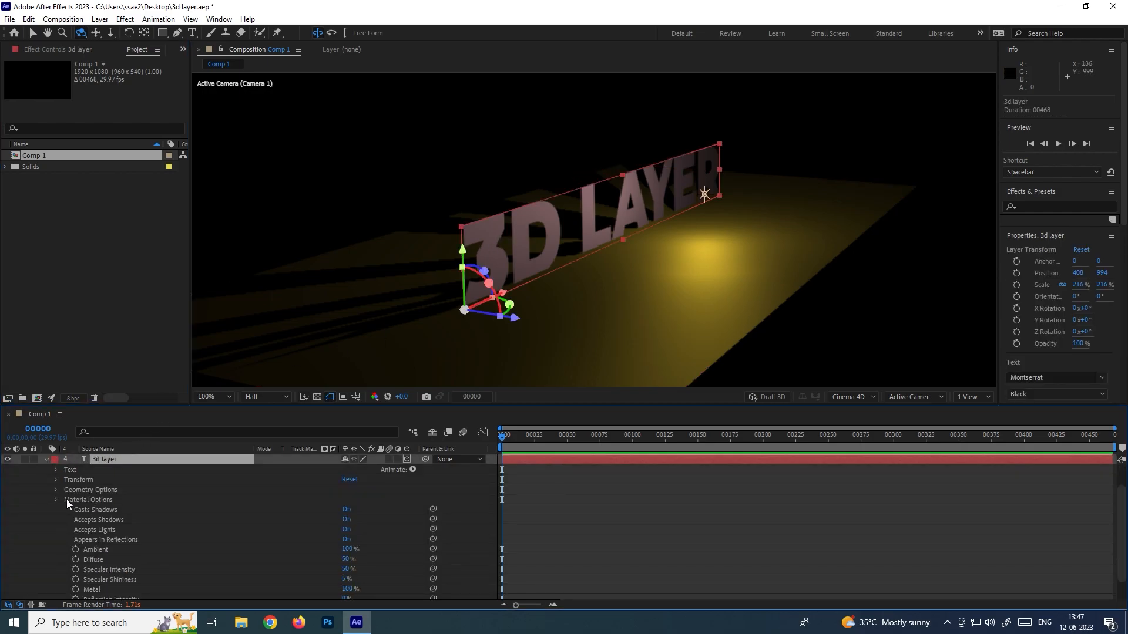
click(57, 500)
click(88, 520)
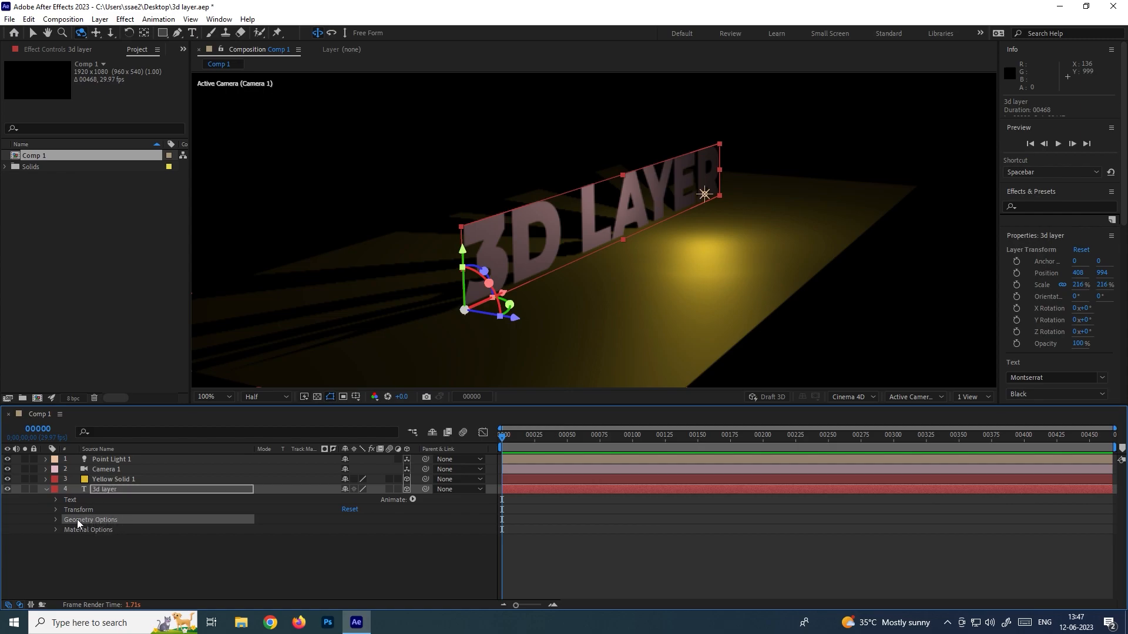
click(56, 521)
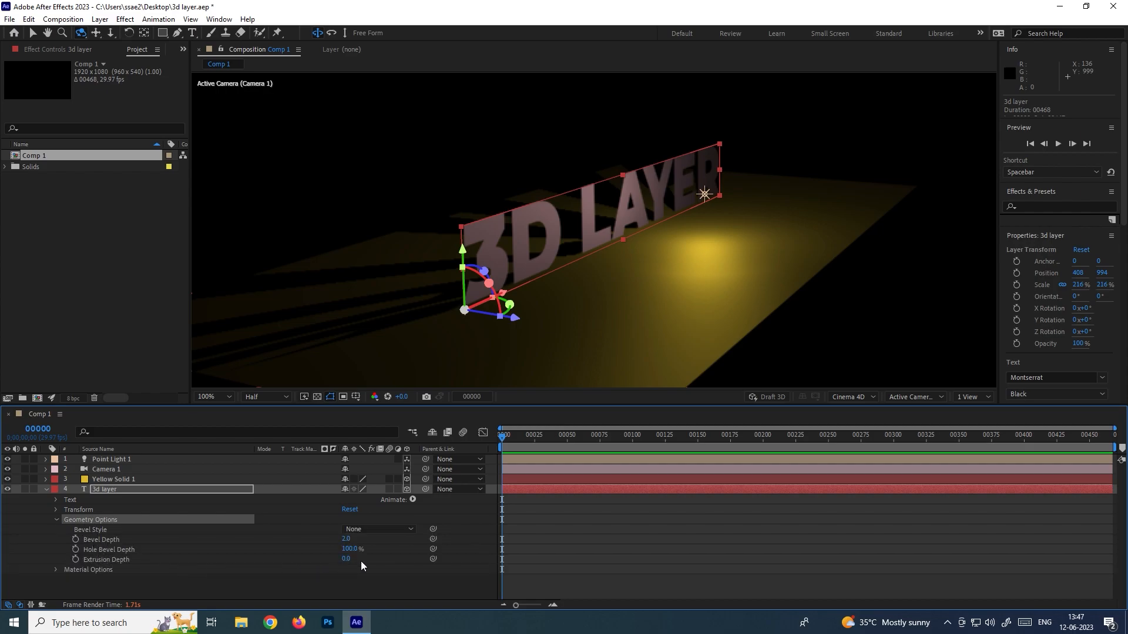
drag(345, 562, 356, 561)
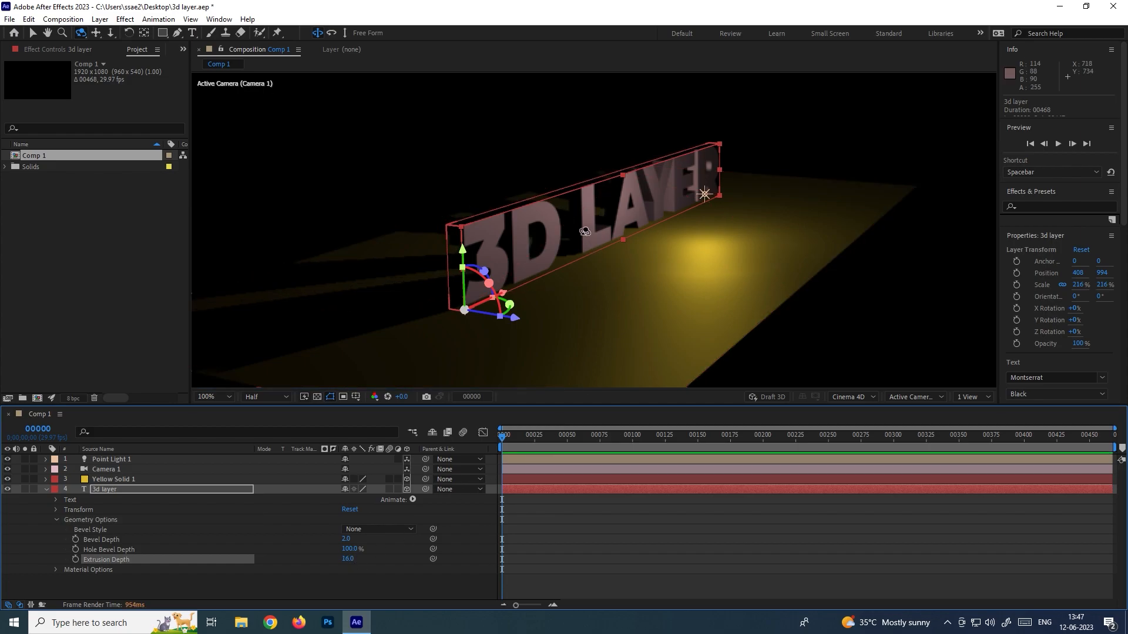
scroll(586, 231, up, 4)
scroll(569, 246, down, 3)
scroll(579, 247, up, 1)
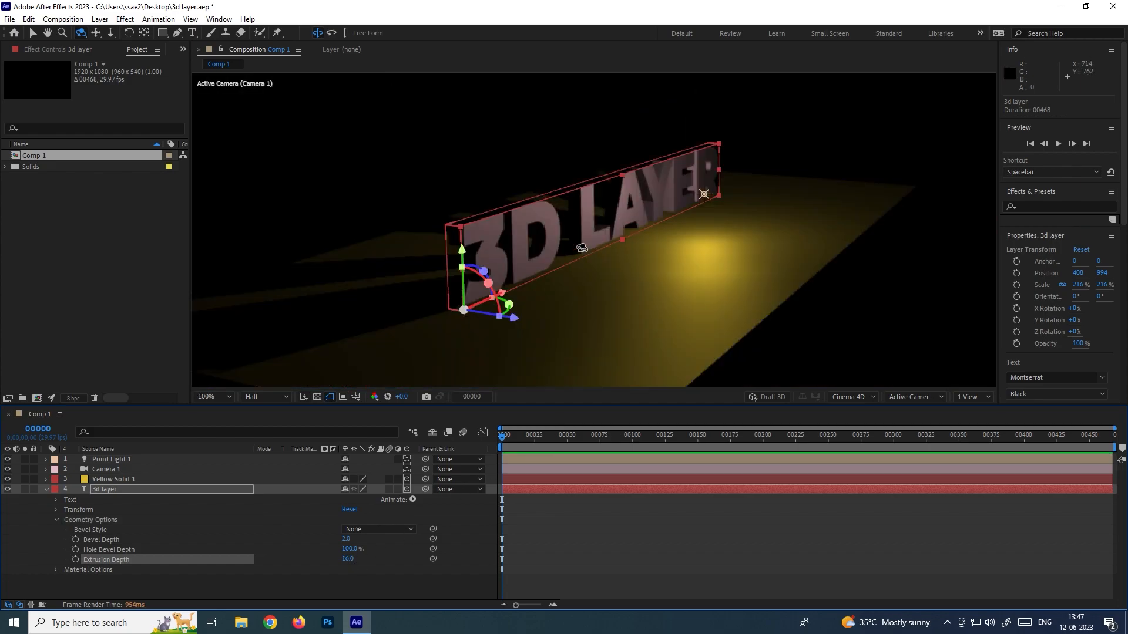
click(118, 193)
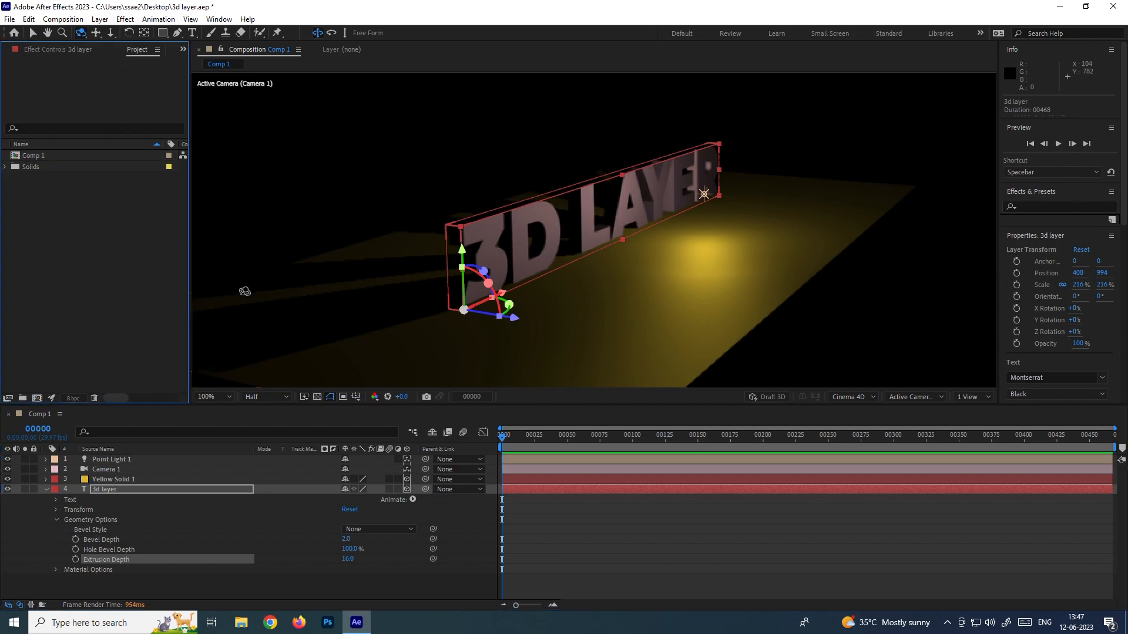
click(47, 489)
click(150, 533)
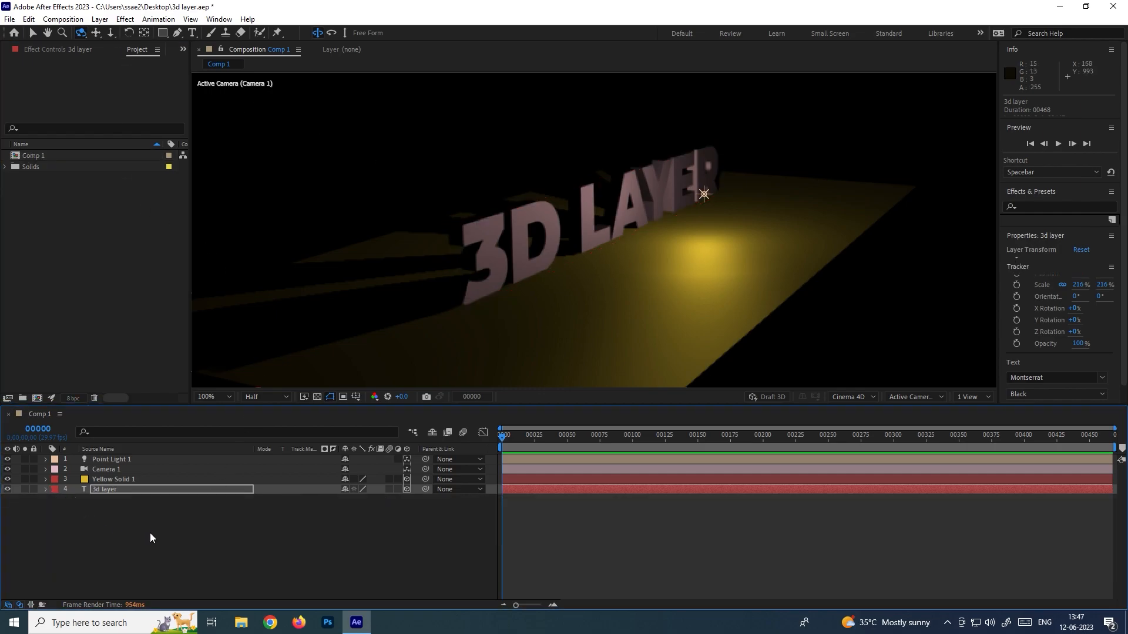
Step: Orbit Camera 1 around the extruded text to about -989, 514, -1028 and expose its transform properties
click(122, 470)
drag(526, 252, 617, 209)
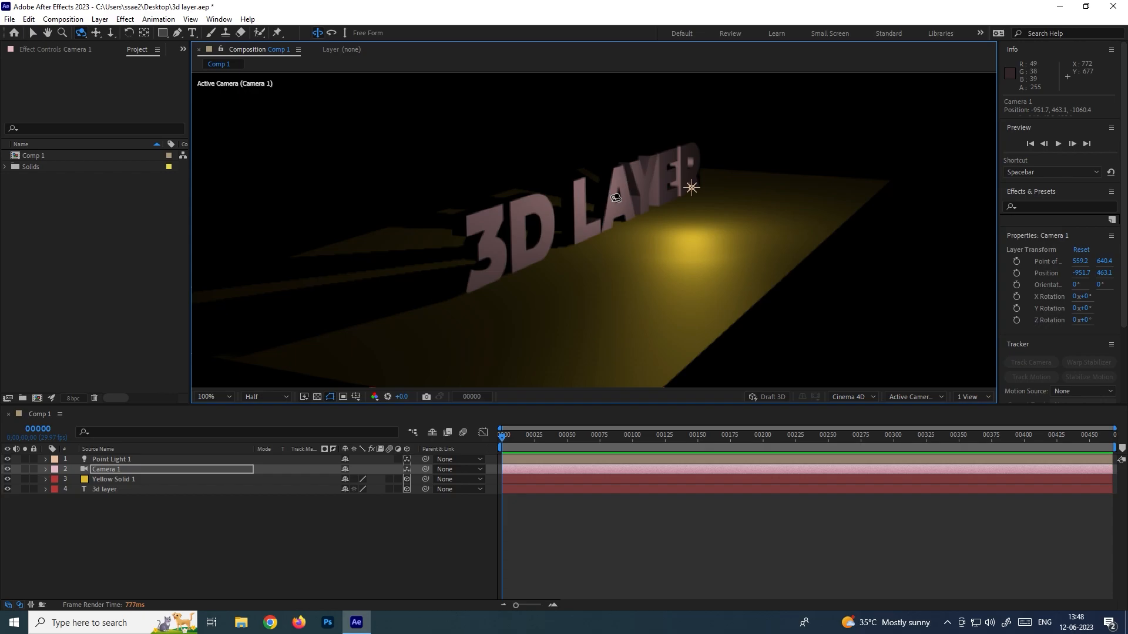
click(46, 469)
click(55, 479)
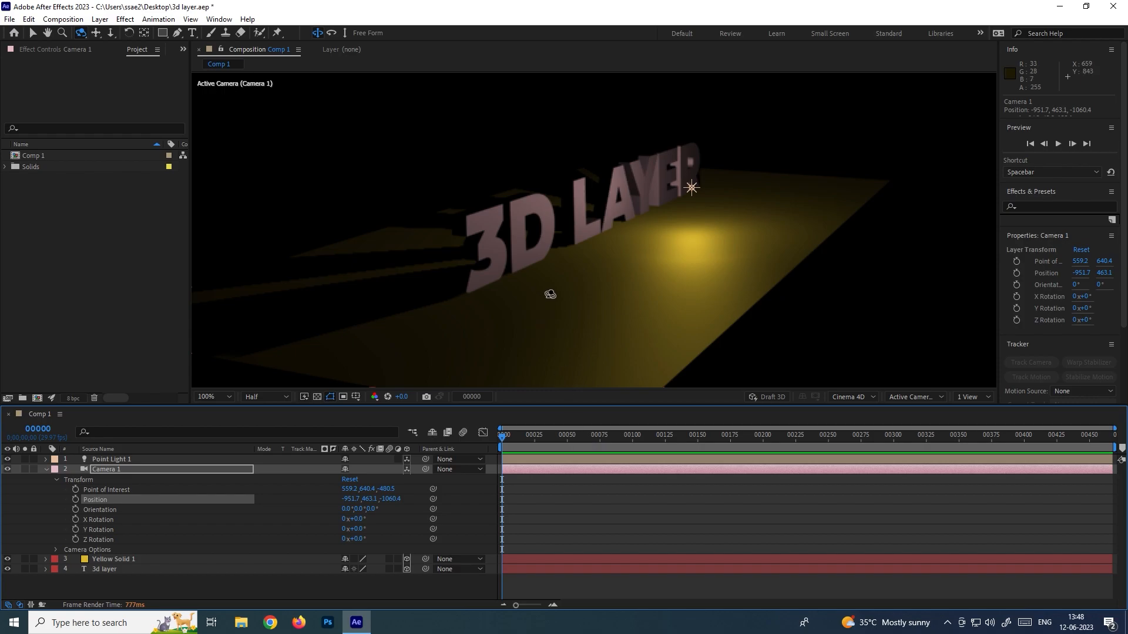
drag(546, 292, 528, 235)
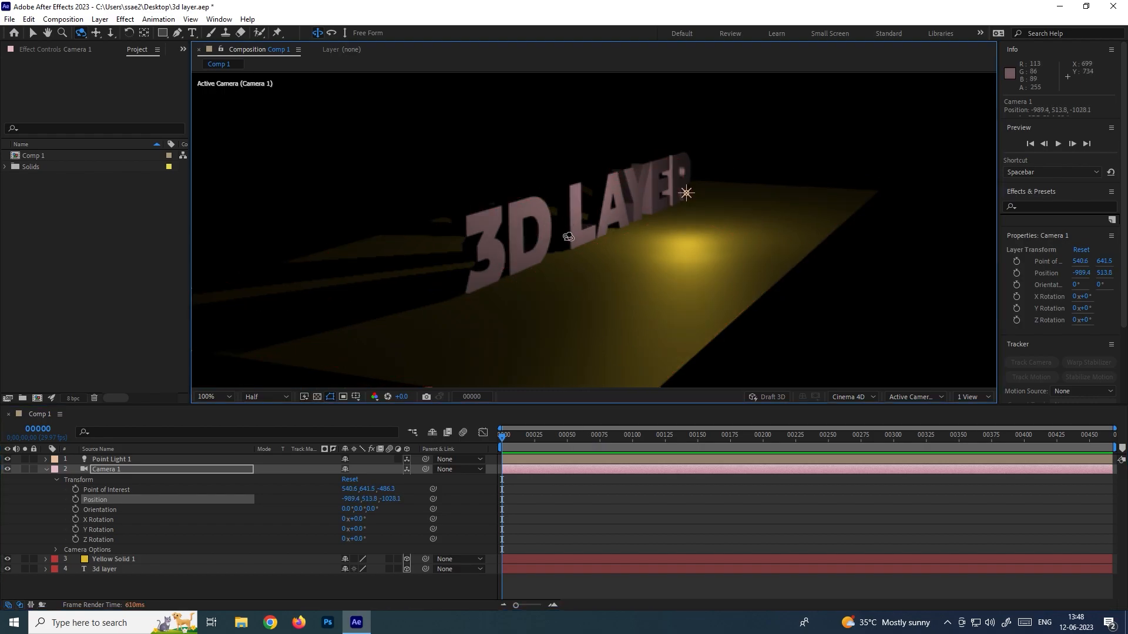
Step: Lower the preview resolution to Quarter and pan Camera 1 to about -907, 462, -1249
click(269, 398)
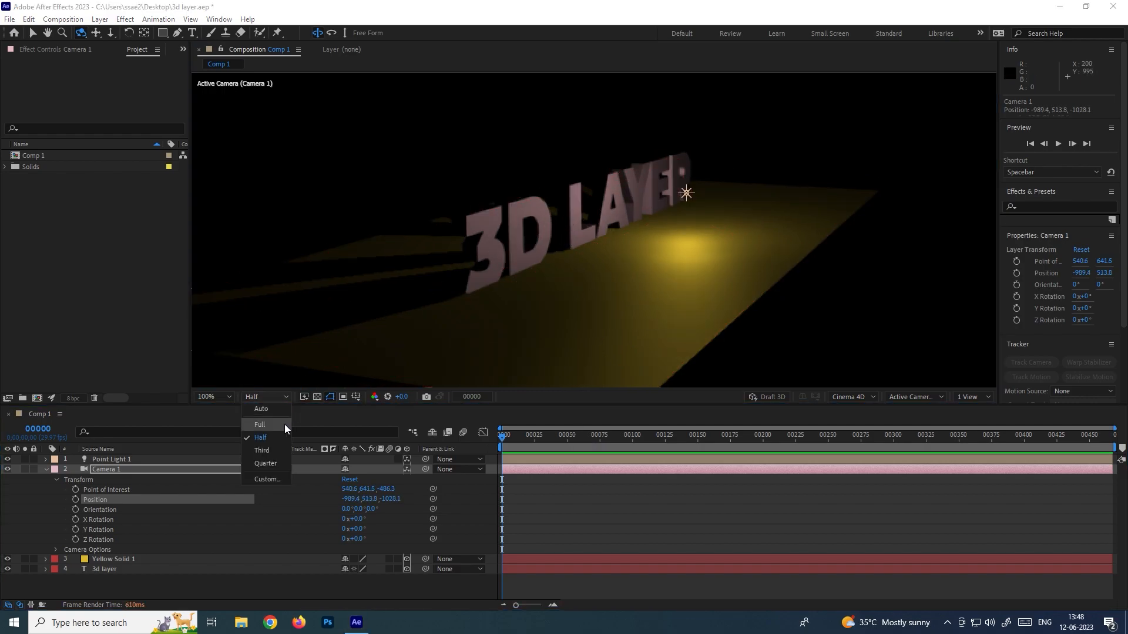
click(266, 463)
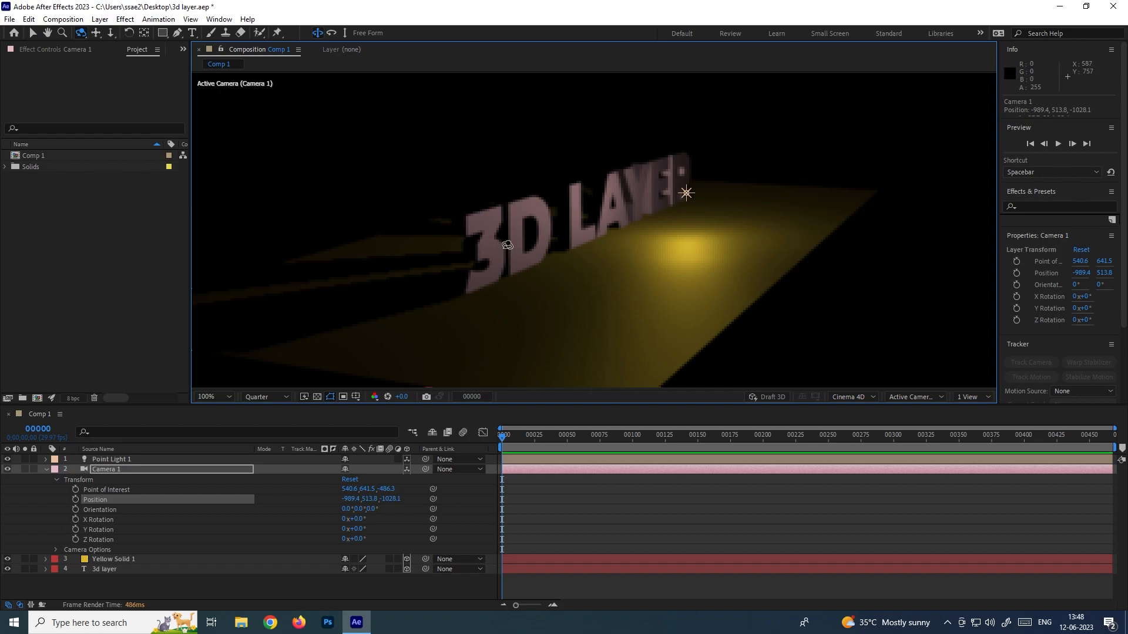
click(96, 33)
drag(541, 270, 501, 277)
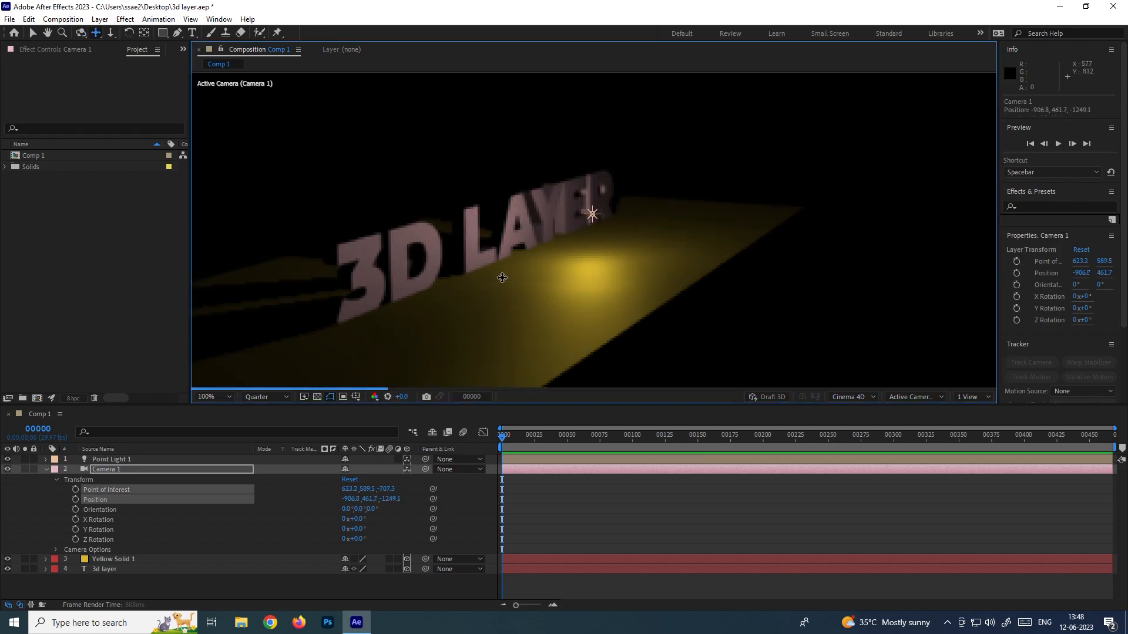
Step: Keyframe all Camera 1 transform properties at frame 0, orbit to a new view at about frame 58, and set the preview resolution to Full
drag(76, 489, 77, 540)
drag(557, 442, 577, 440)
click(83, 33)
drag(661, 181, 647, 188)
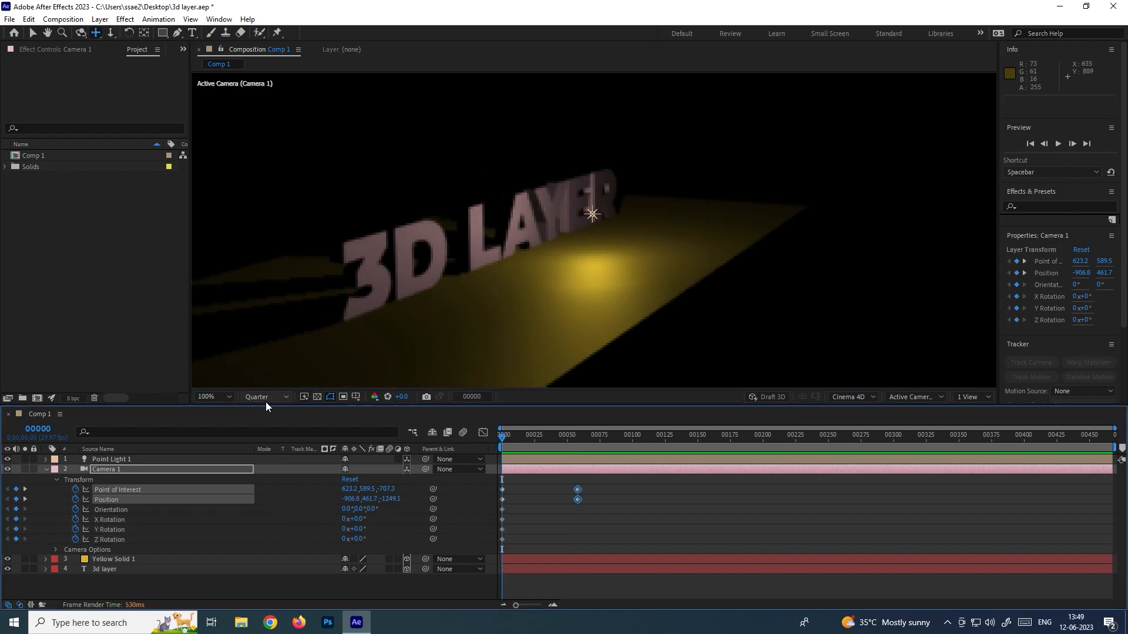
click(277, 398)
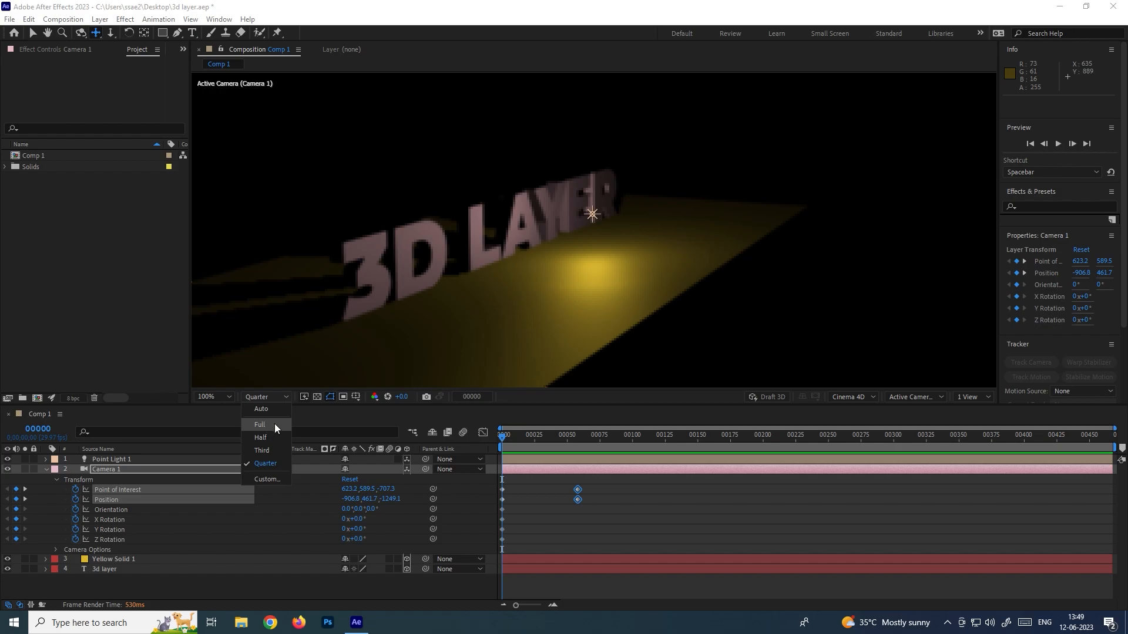
click(273, 424)
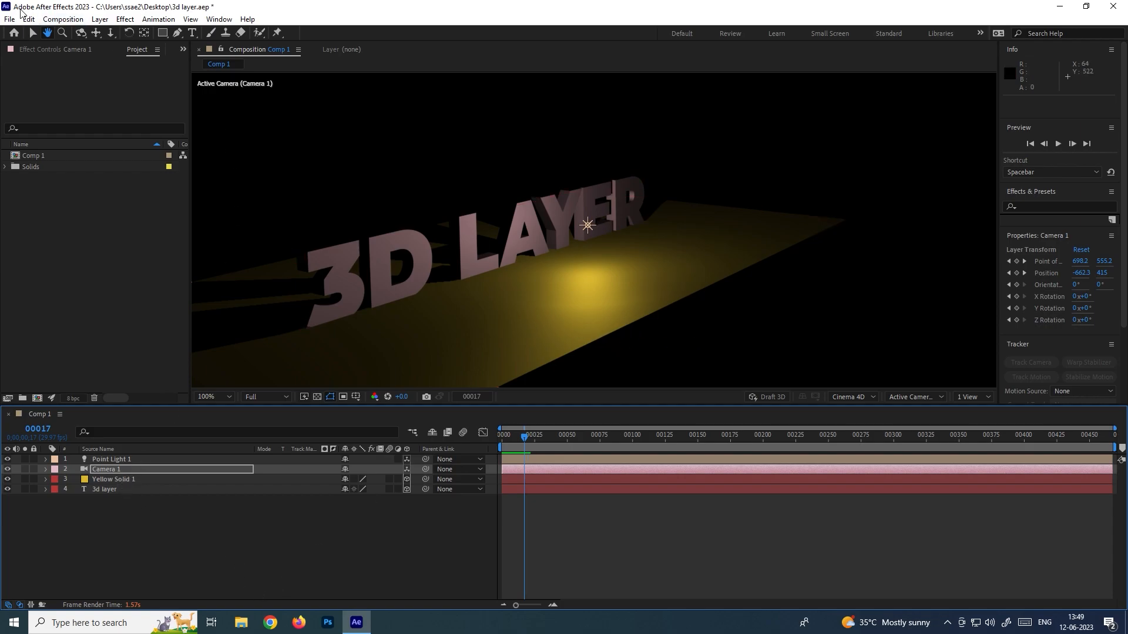
Step: Extend the floor with seven copies of Yellow Solid 1 placed around the original, and preview the camera animation
click(33, 33)
click(132, 477)
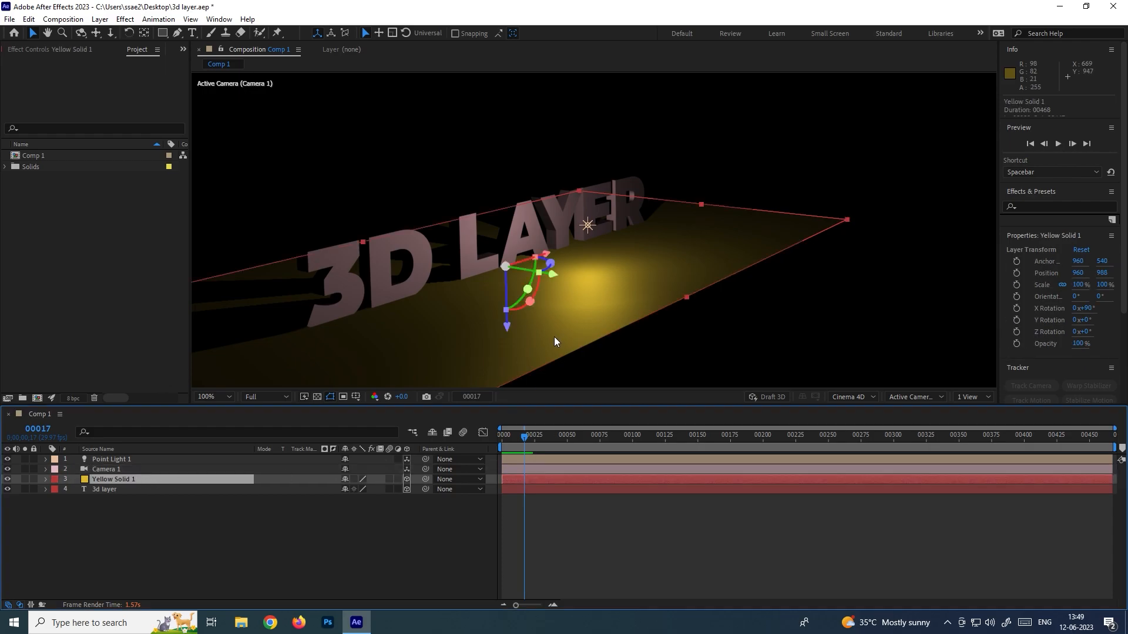
drag(555, 274, 762, 363)
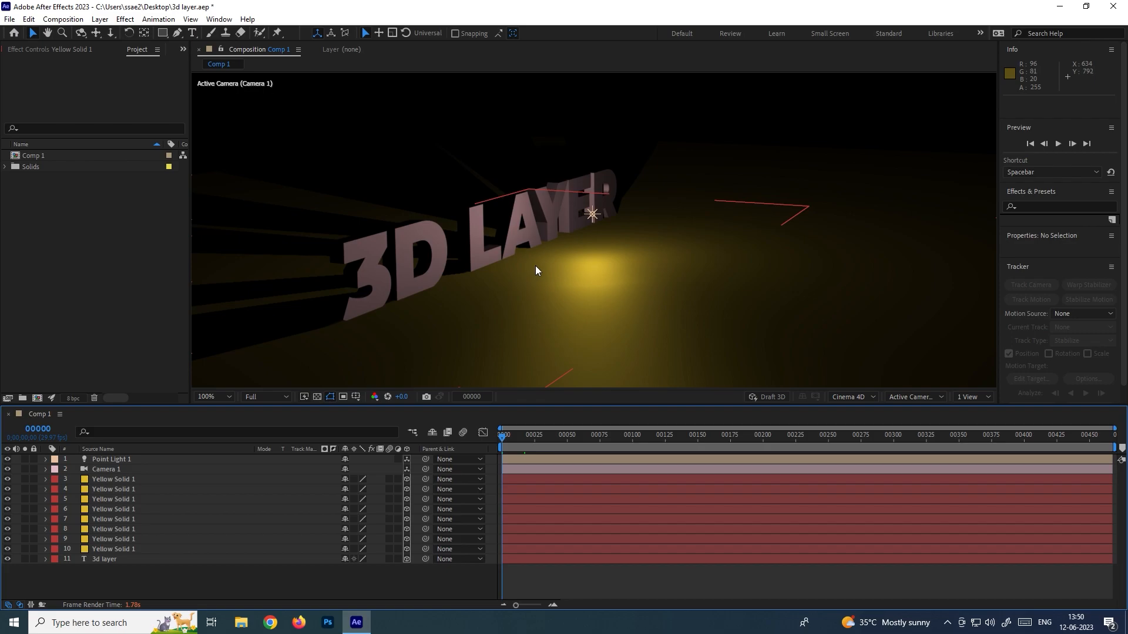
key(space)
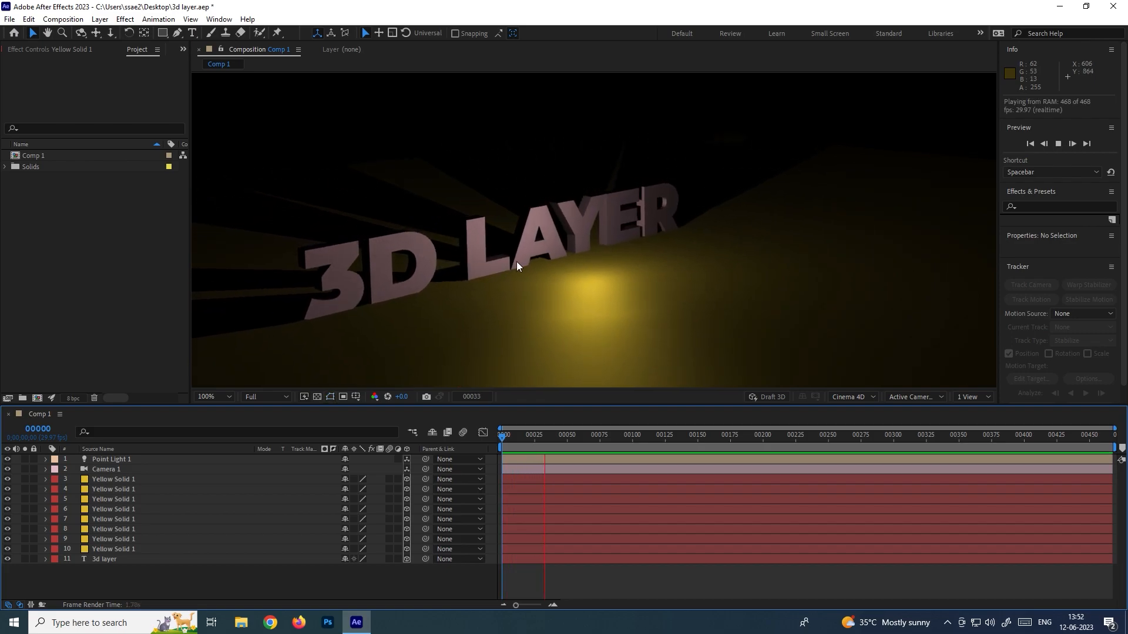
key(space)
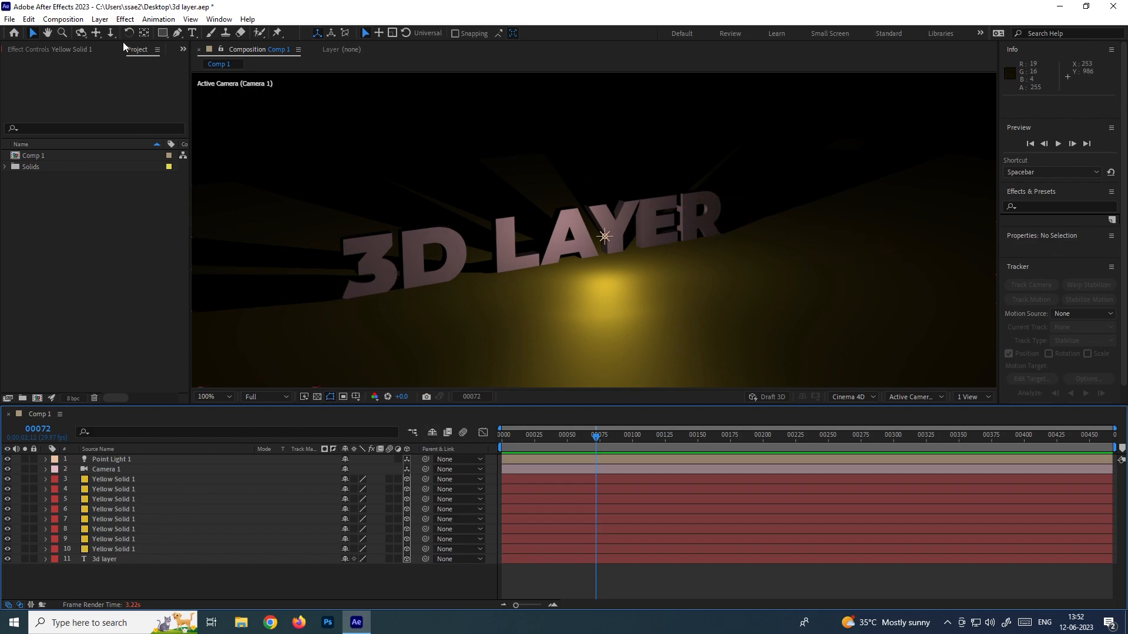
Step: Add a second white point light with Casts Shadows turned off and its intensity adjusted
click(100, 19)
mouse_move(111, 33)
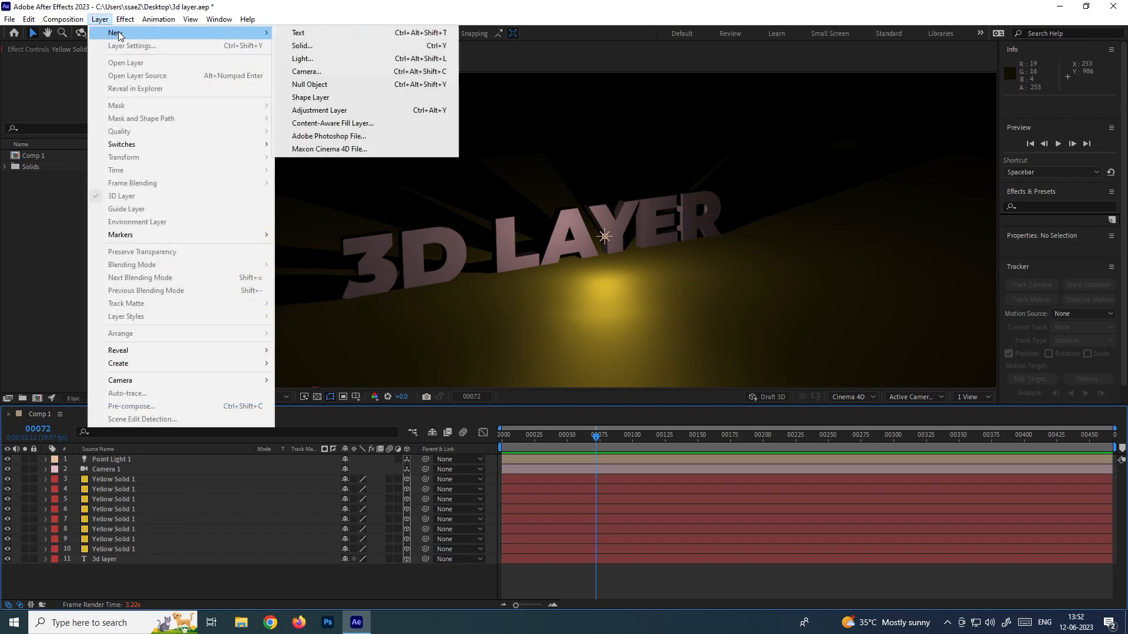
click(333, 59)
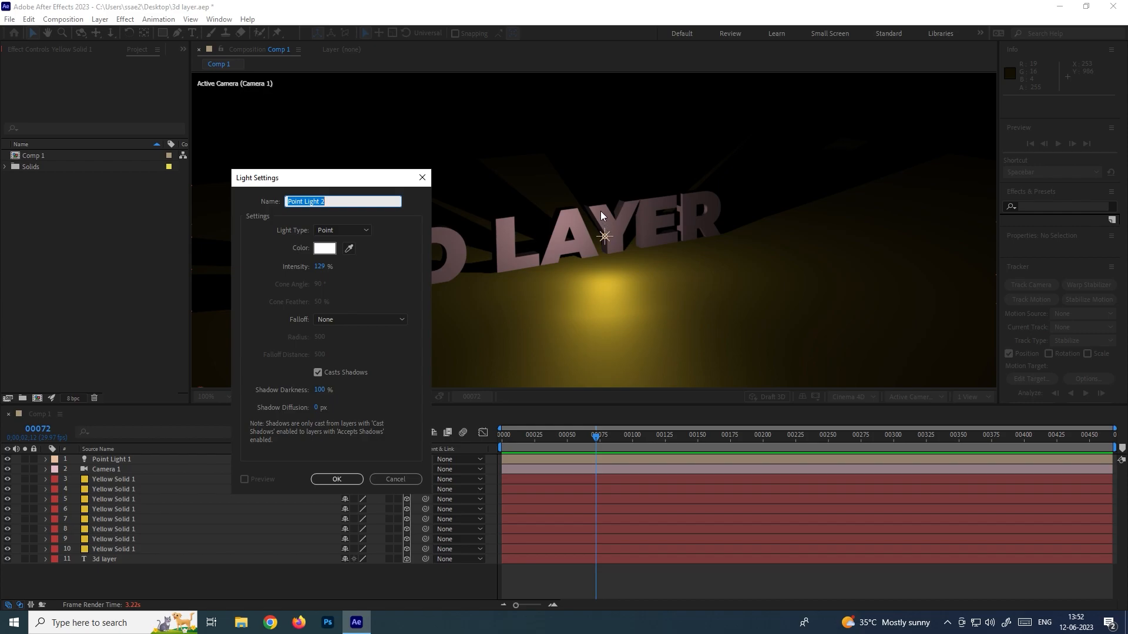
click(334, 372)
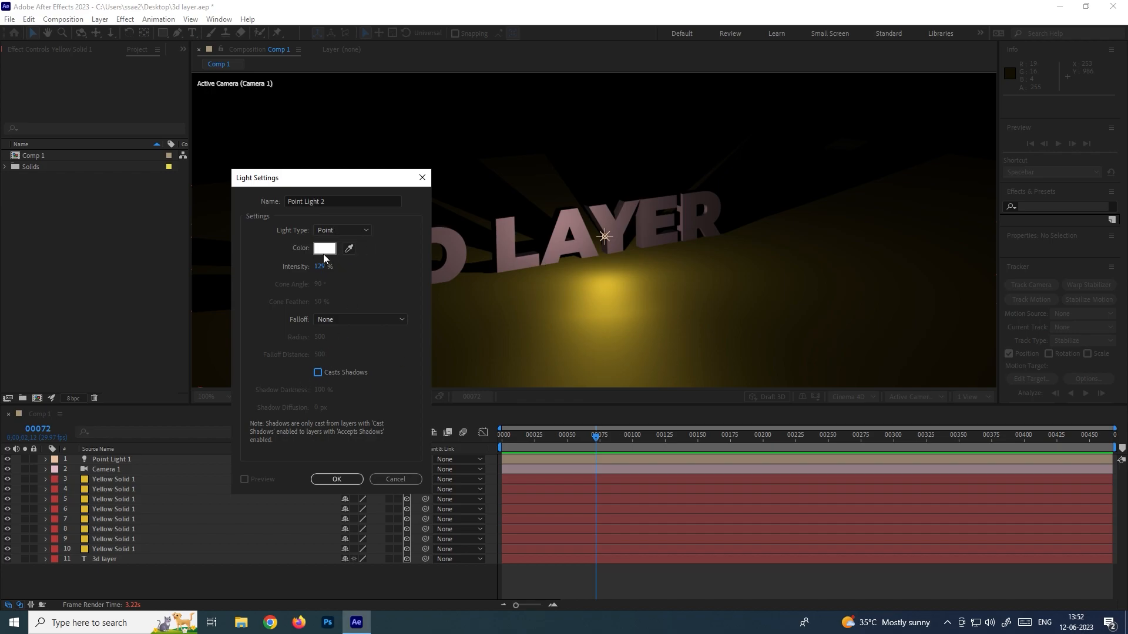
drag(321, 266, 329, 266)
click(355, 479)
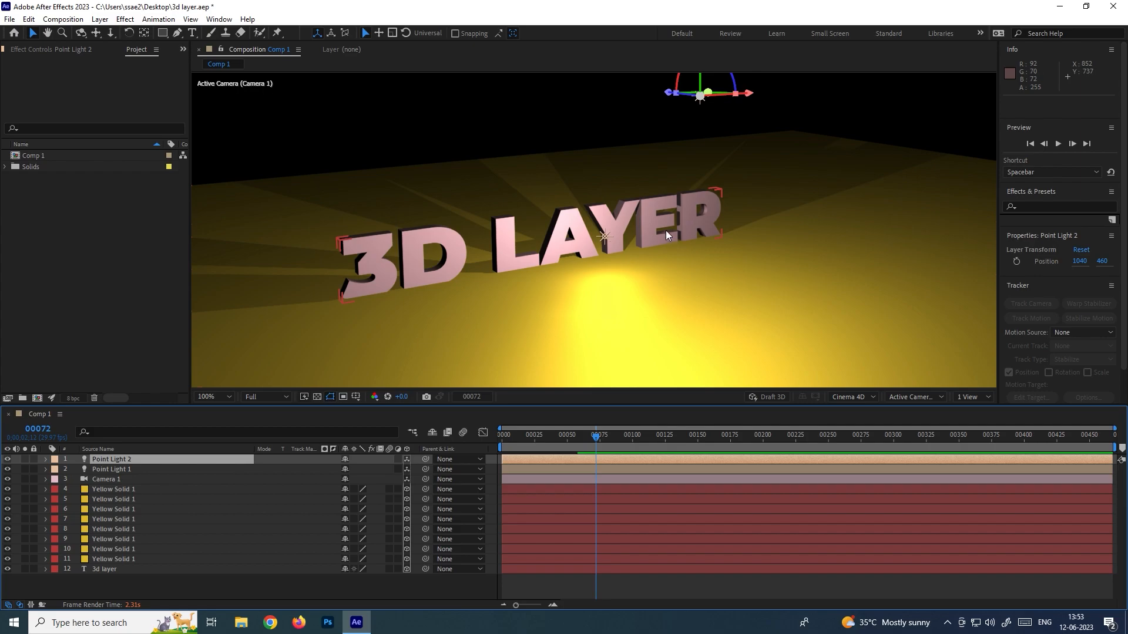
Step: Move Point Light 2 along its Z axis, set its intensity to 50%, and return to frame 0
drag(673, 92, 567, 86)
double_click(150, 459)
click(321, 266)
text(50)
key(Return)
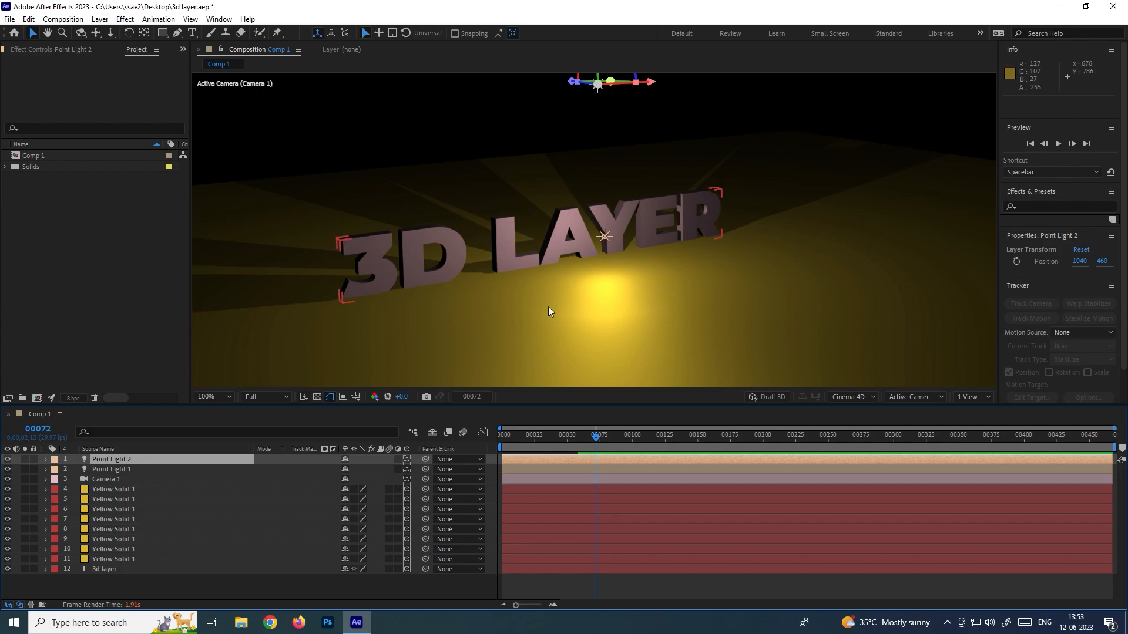
drag(592, 437, 505, 439)
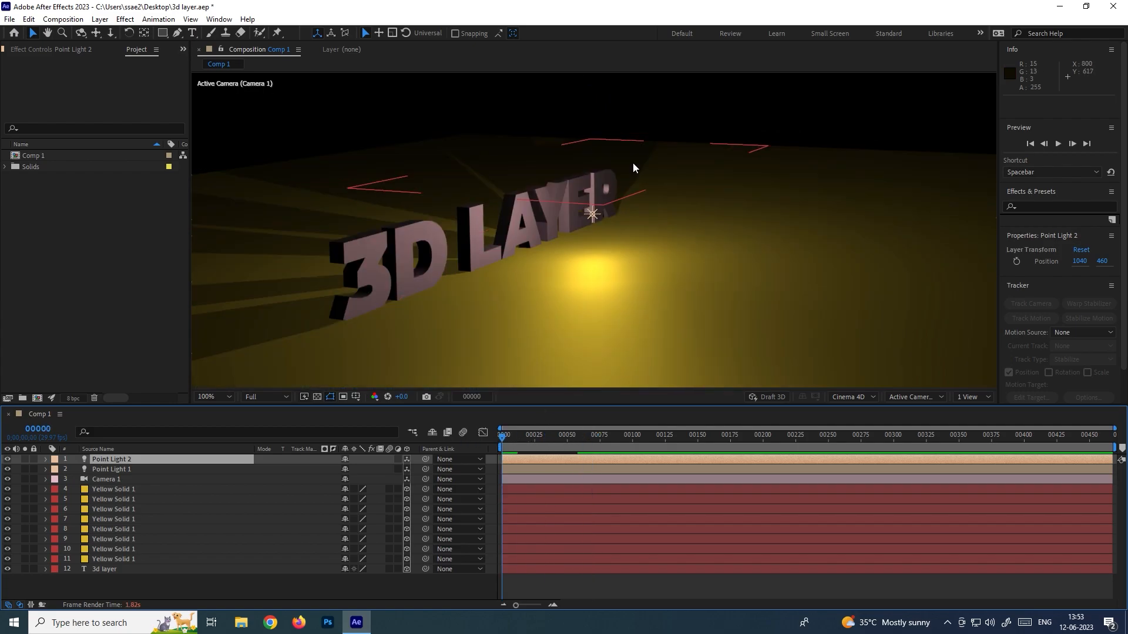